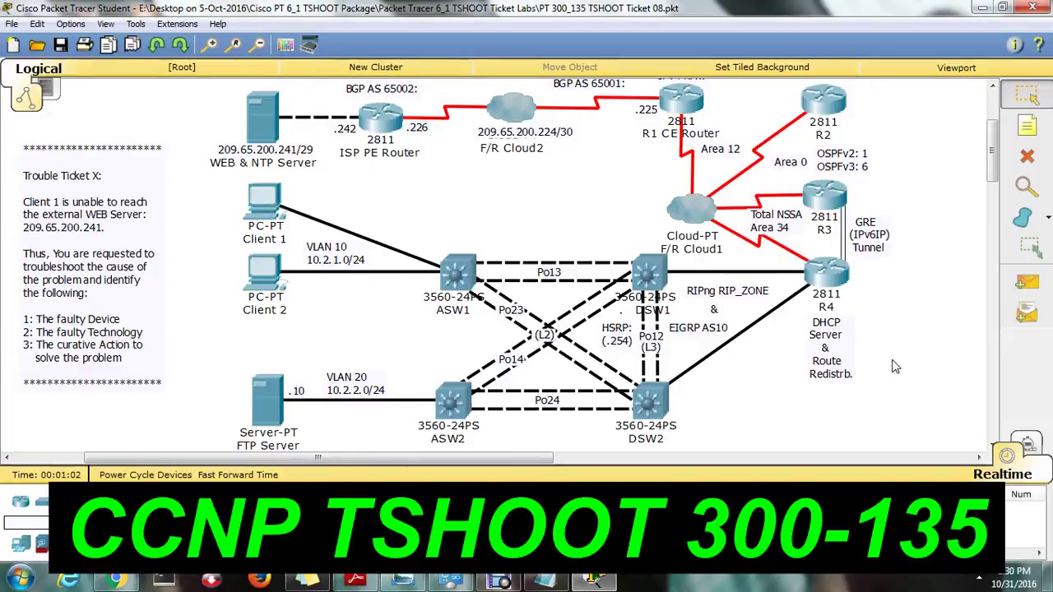
View the IPv4 Layer 3 Topology diagram in Windows Photo Viewer, then return to the Packet Tracer lab.
left_click(429, 585)
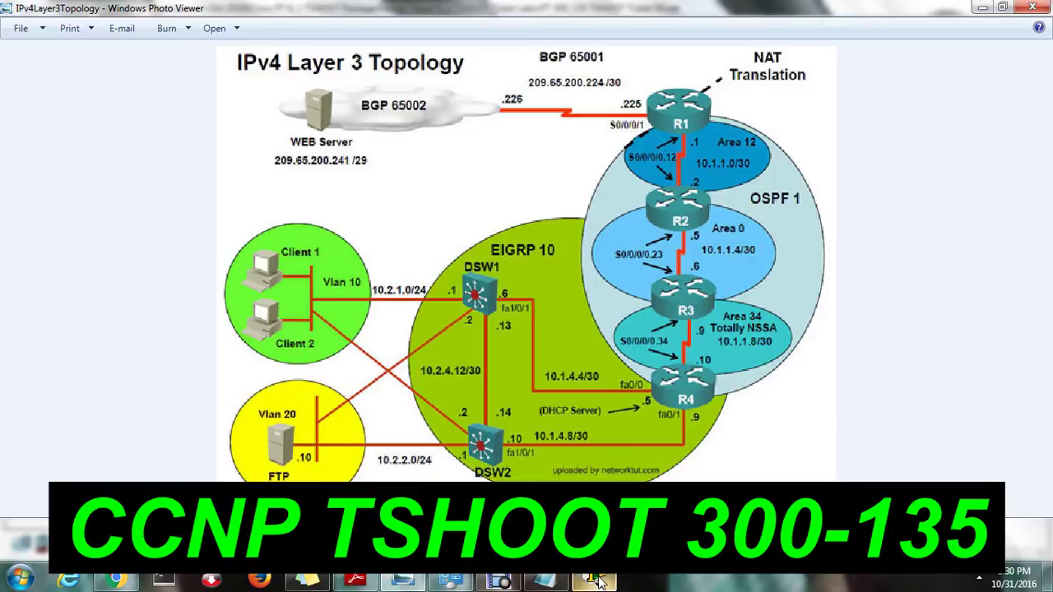
left_click(594, 580)
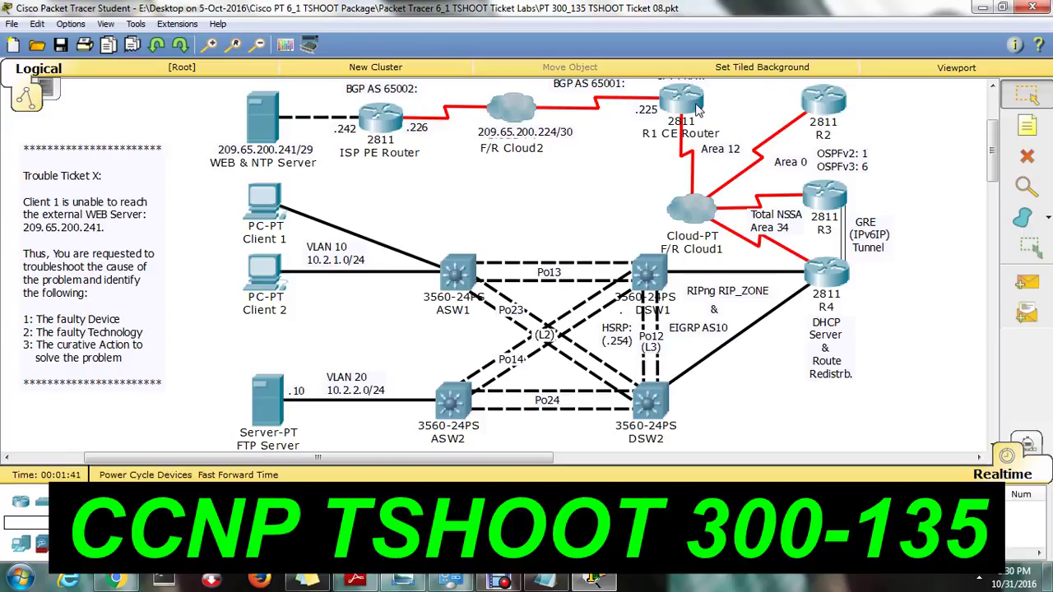
From R4's CLI, successfully ping the web server at 209.65.200.241.
left_click(832, 282)
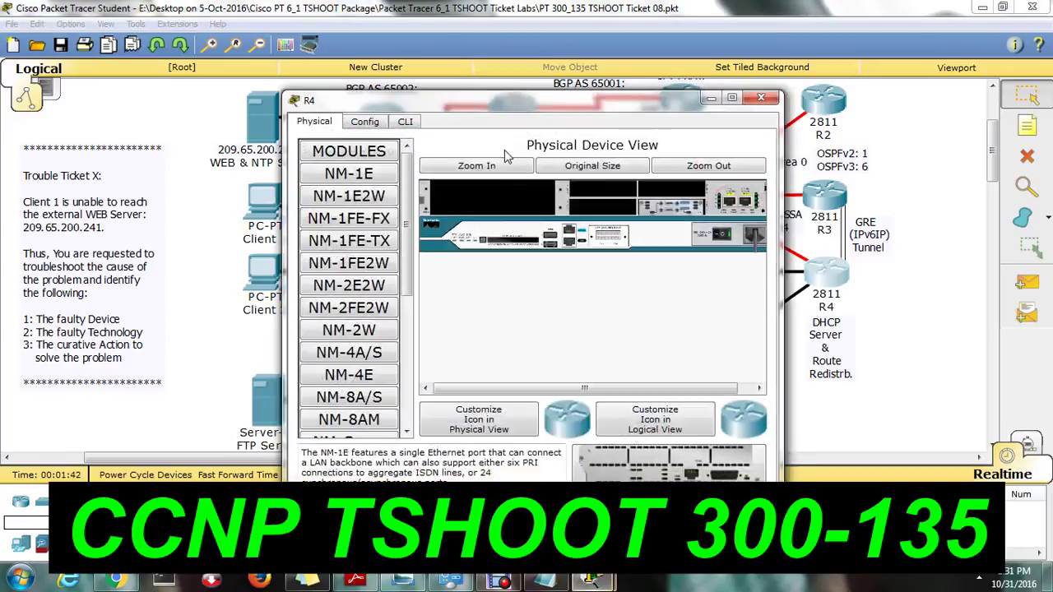
left_click(405, 121)
left_click_drag(475, 113, 646, 140)
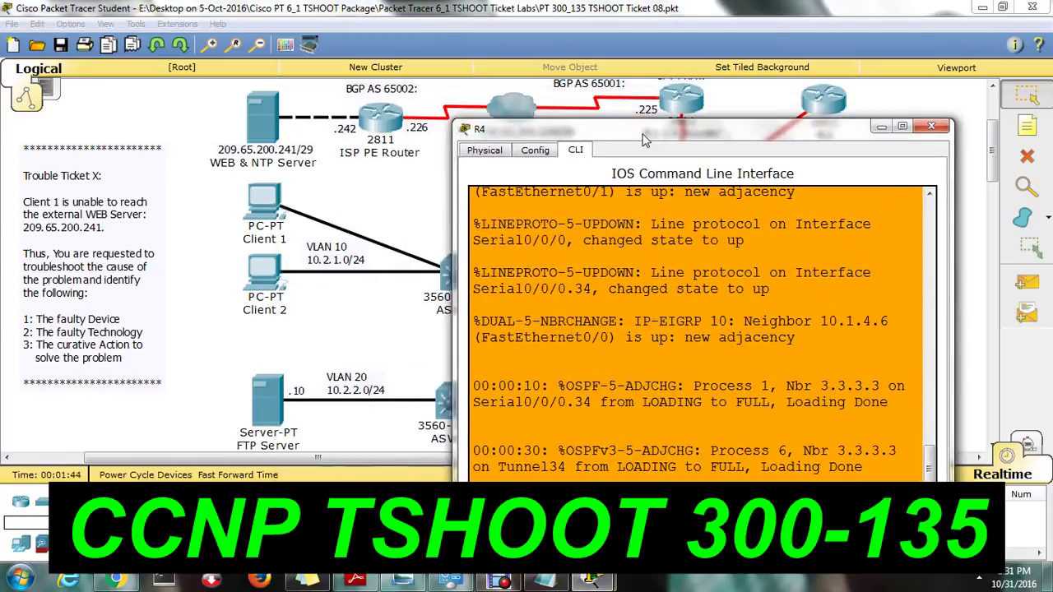
key("Return")
key("Return")
key("Return")
key("Return")
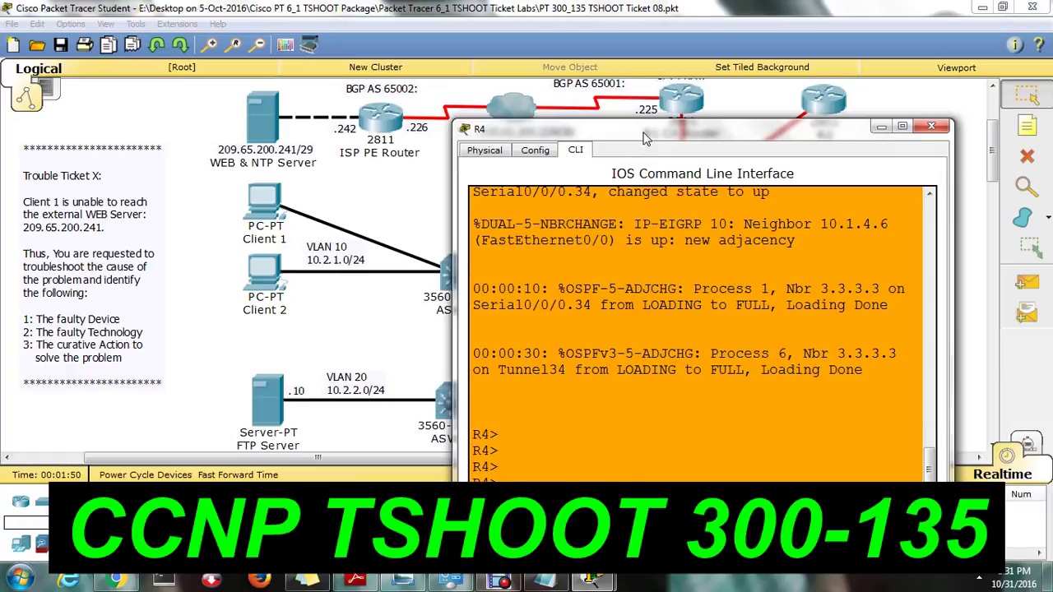
type("ping 209.65.200.241")
key("Return")
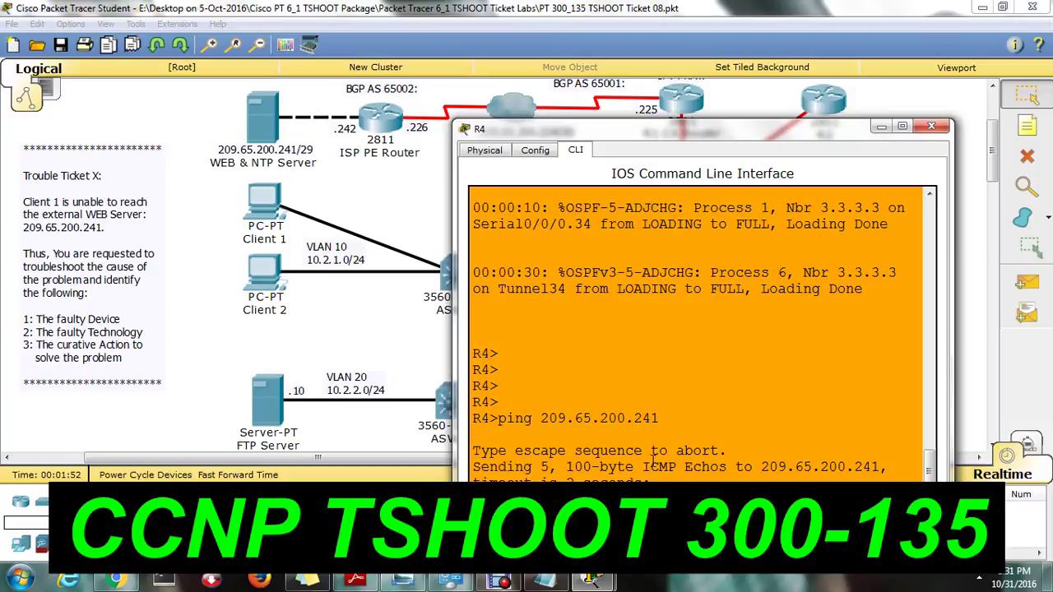
left_click_drag(504, 354, 658, 354)
left_click(659, 354)
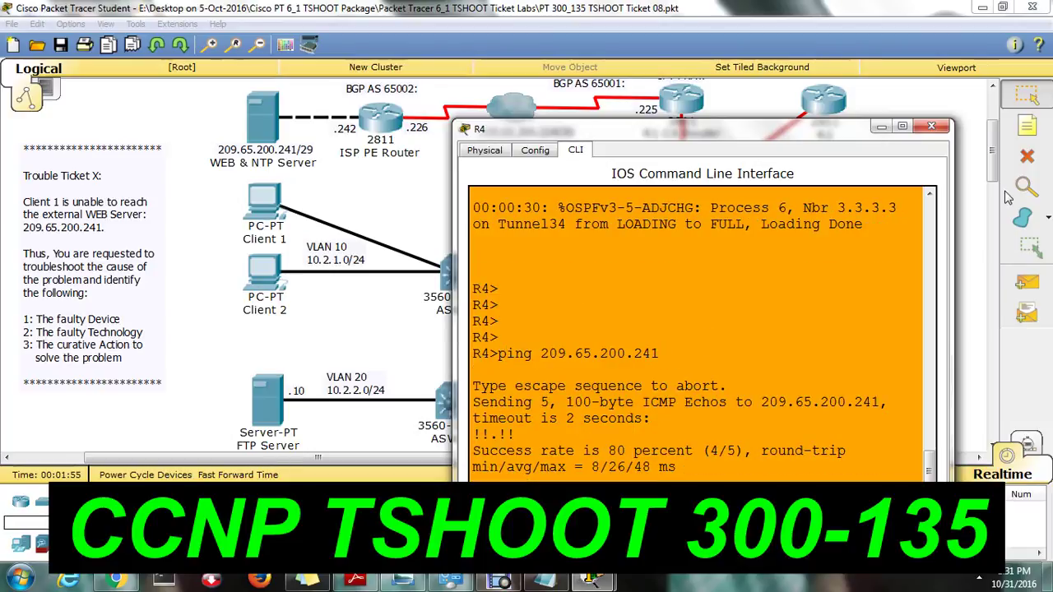
left_click(932, 128)
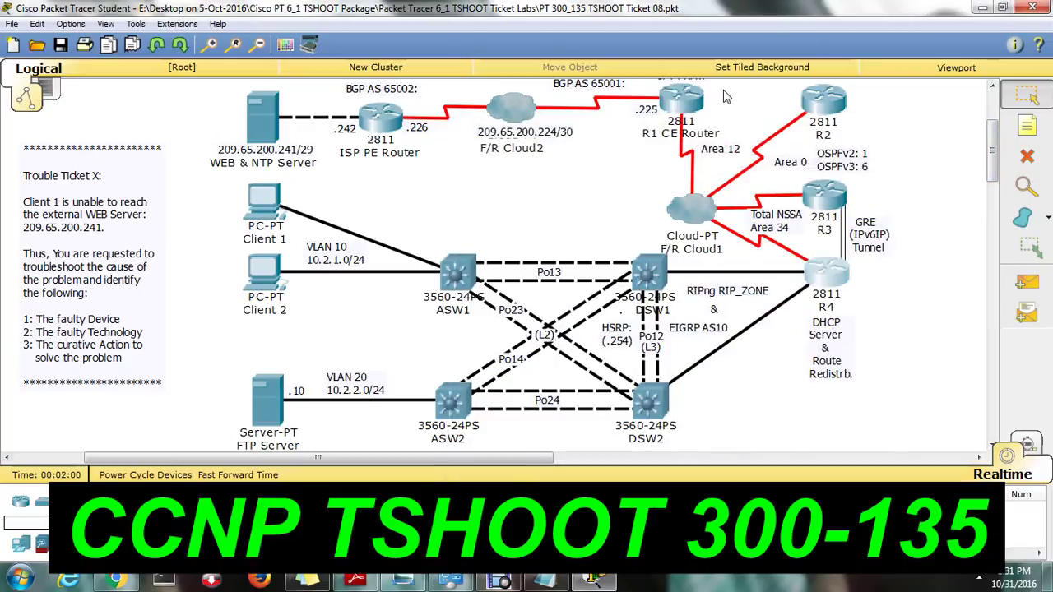
From DSW1's CLI, successfully ping 209.65.200.241.
left_click(654, 268)
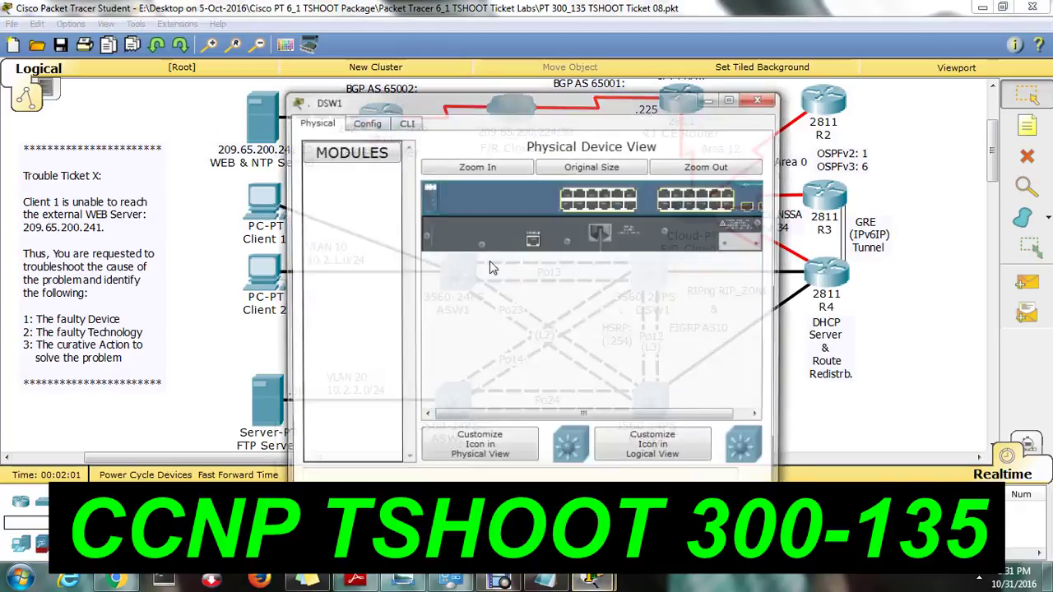
left_click(406, 122)
key("Return")
key("Return")
key("Return")
key("Return")
key("Return")
key("Return")
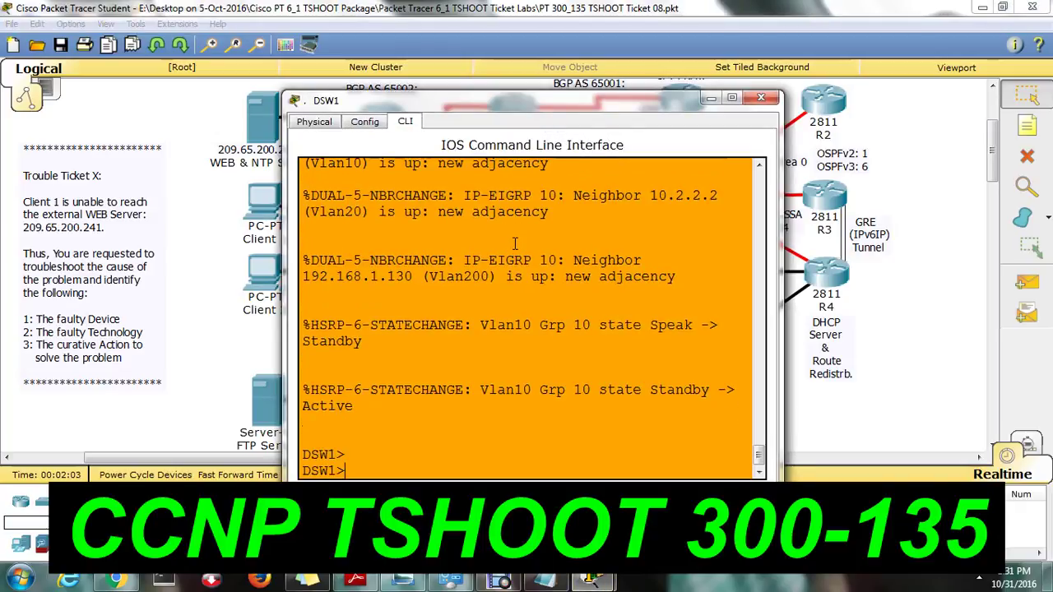
type("ping 20")
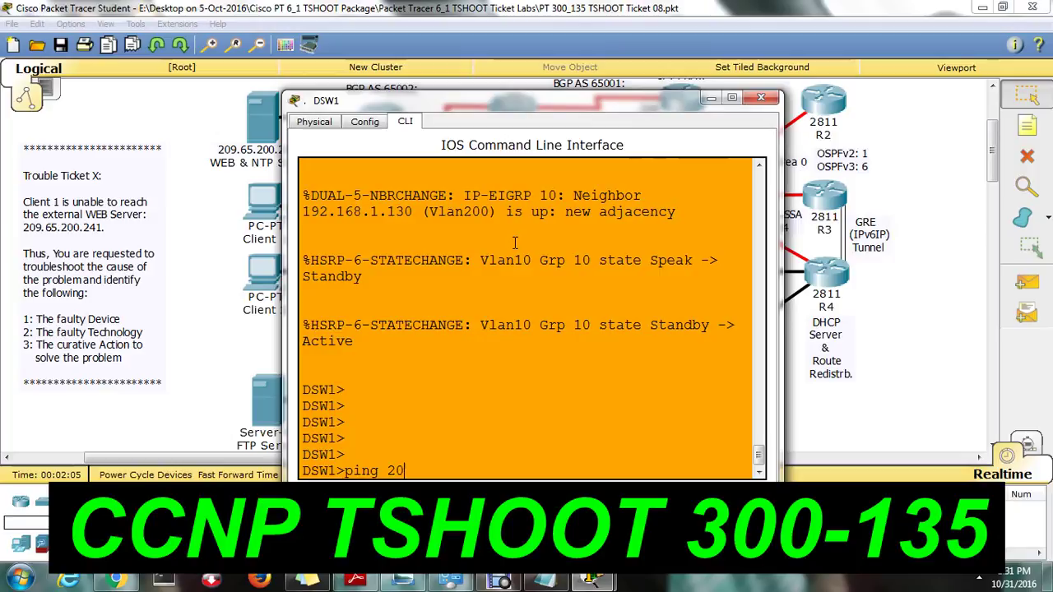
type("9.65.200.241")
key("Return")
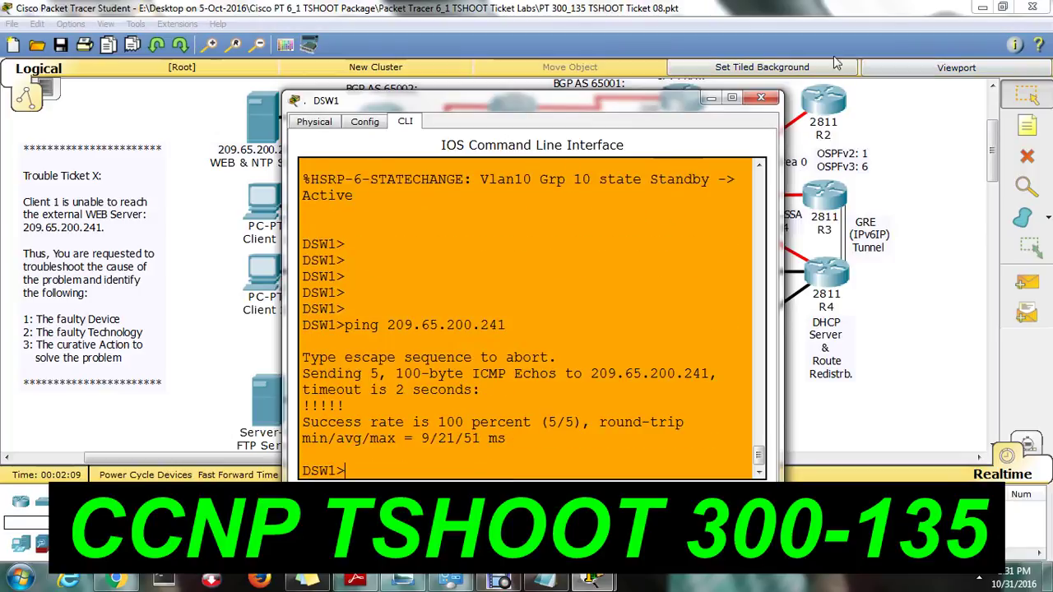
left_click(761, 98)
Ping 209.65.200.241 from ASW1's CLI, getting a 60 percent (3/5) success rate.
left_click(457, 272)
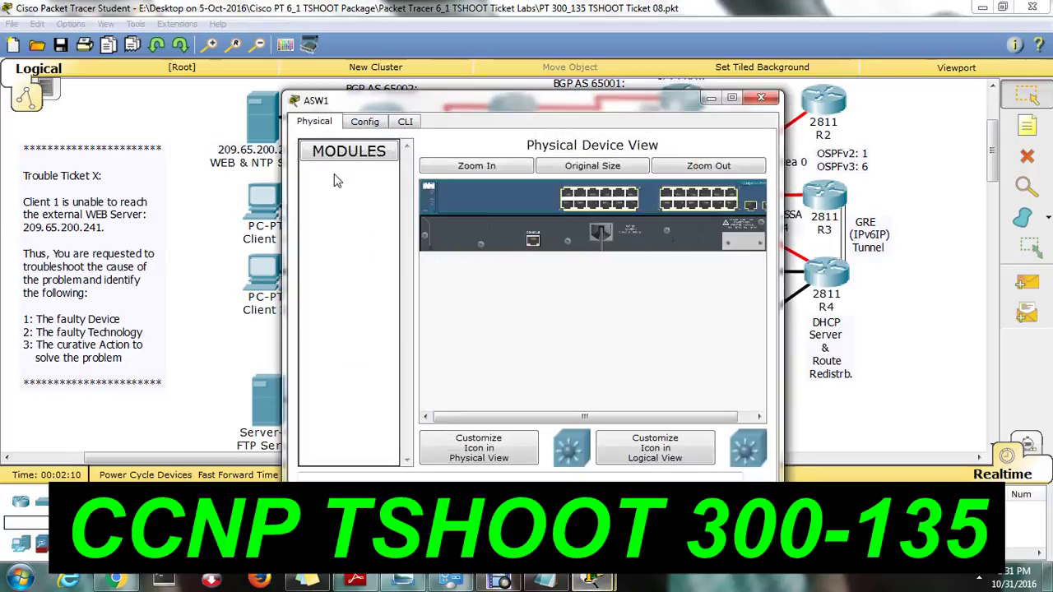
left_click(405, 121)
key("Return")
key("Return")
type("ping 209")
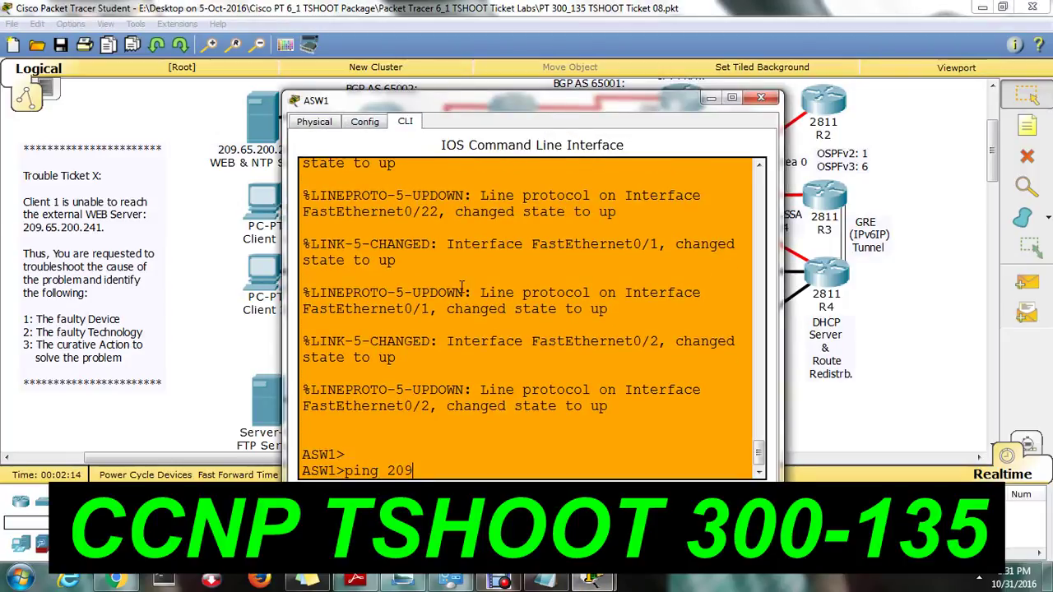
type(".65.20")
type("-")
type("0.")
type("241")
key("Return")
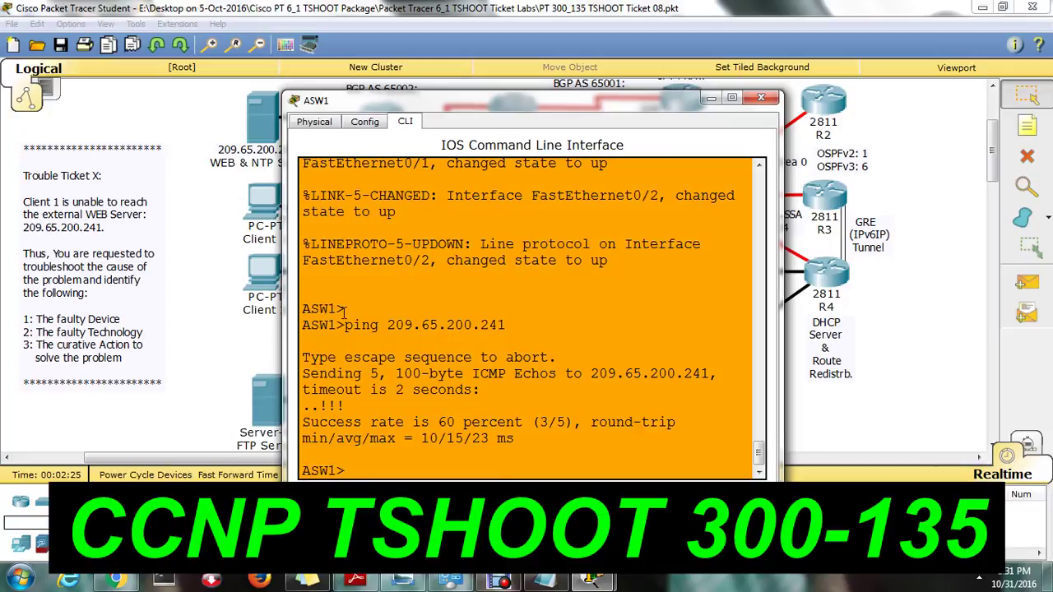
left_click_drag(312, 407, 362, 408)
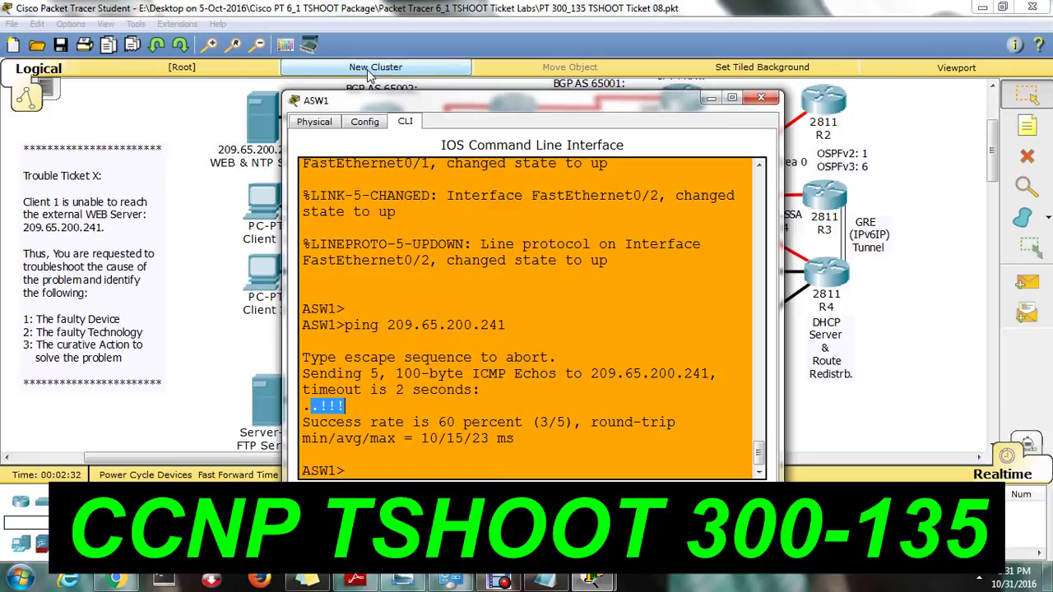
left_click_drag(343, 327, 505, 326)
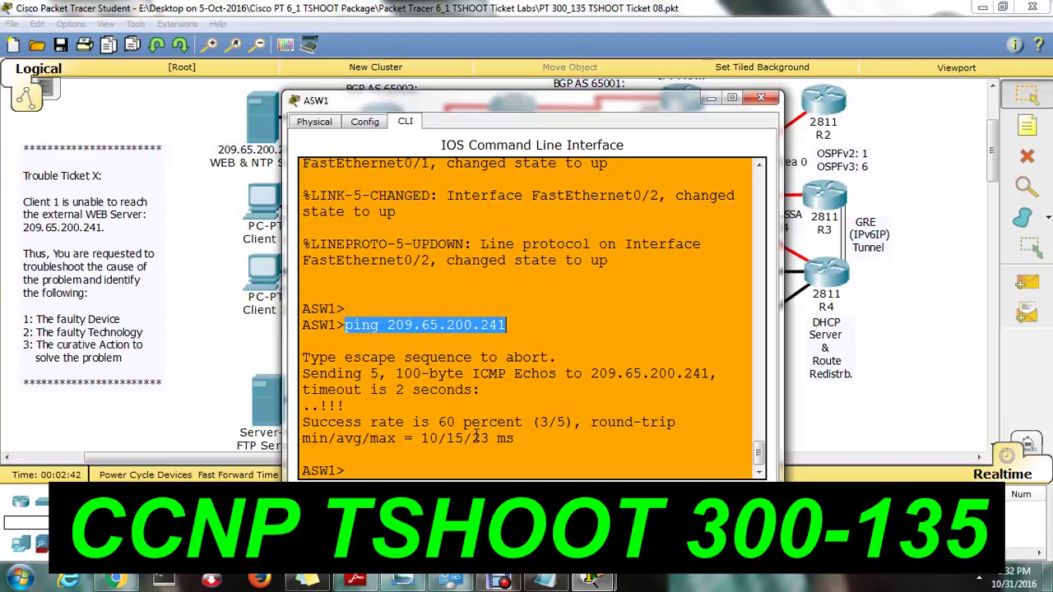
On ASW1, enter enable mode and run show ip interface brief.
left_click(428, 460)
type("en")
key("Return")
type("sh ip in")
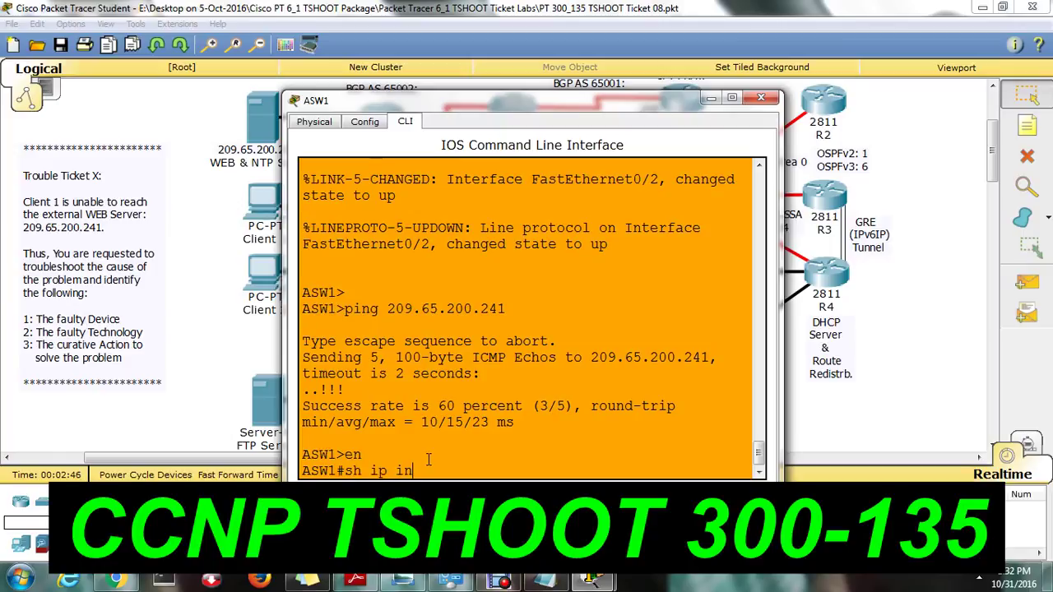
type("t brie")
key("Tab")
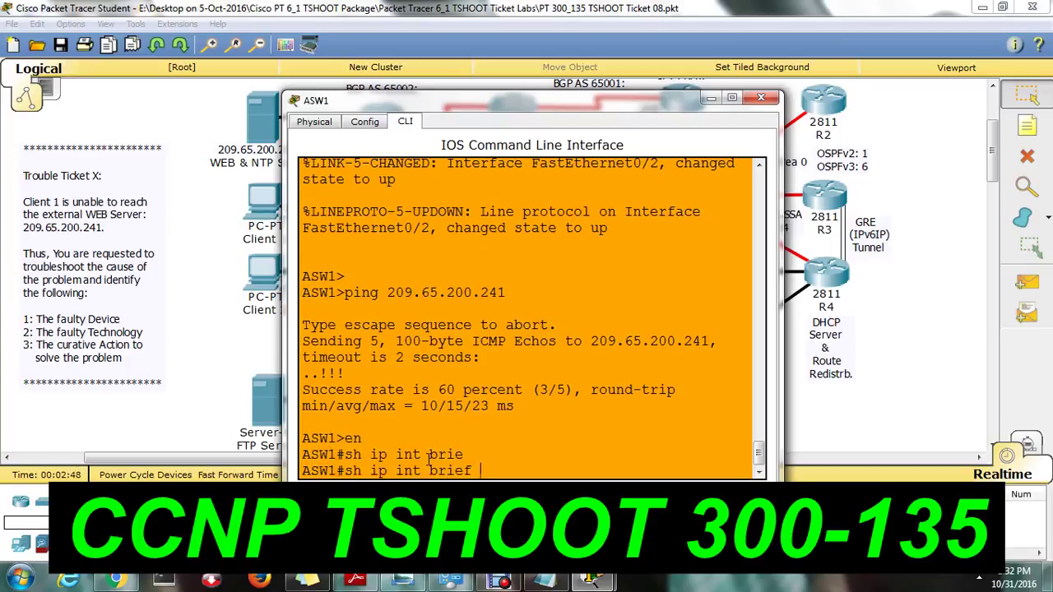
key("Return")
Maximize the console, note FastEthernet0/1 and 0/2 are up, and display the running-config.
left_click(734, 98)
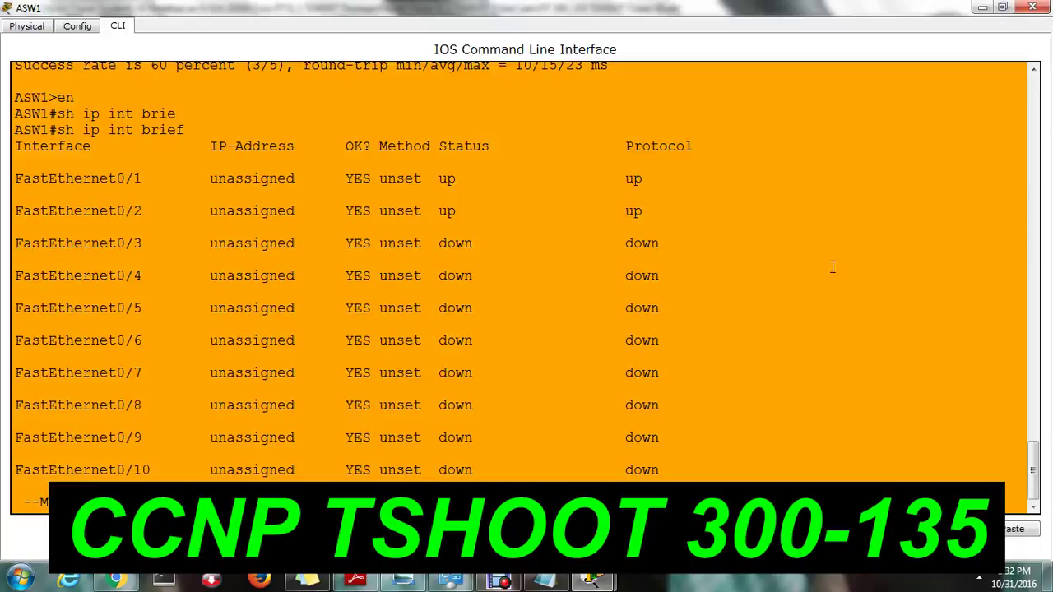
left_click_drag(17, 169, 688, 223)
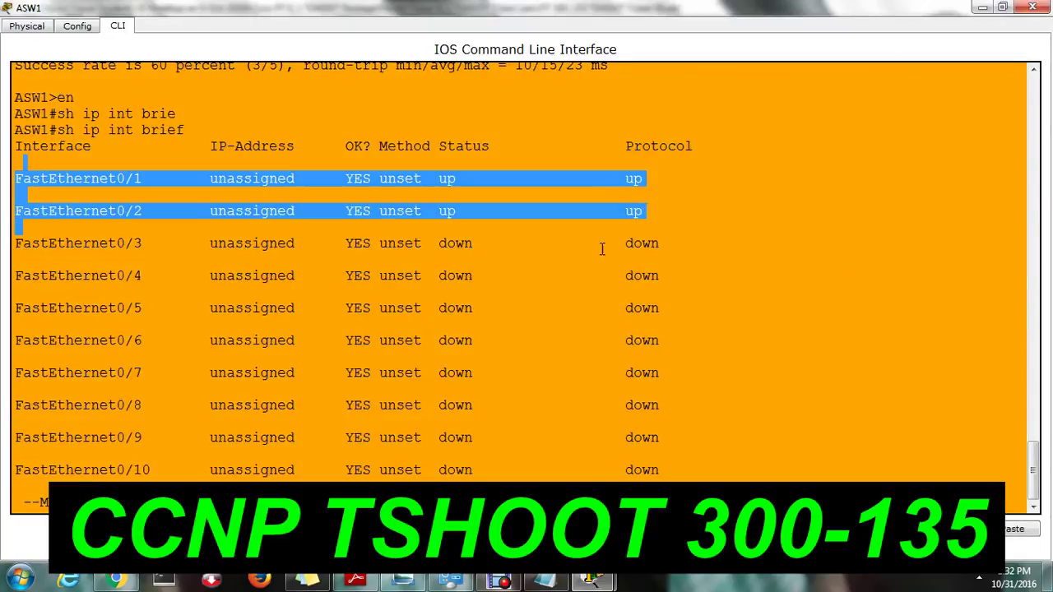
left_click(461, 502)
key("q")
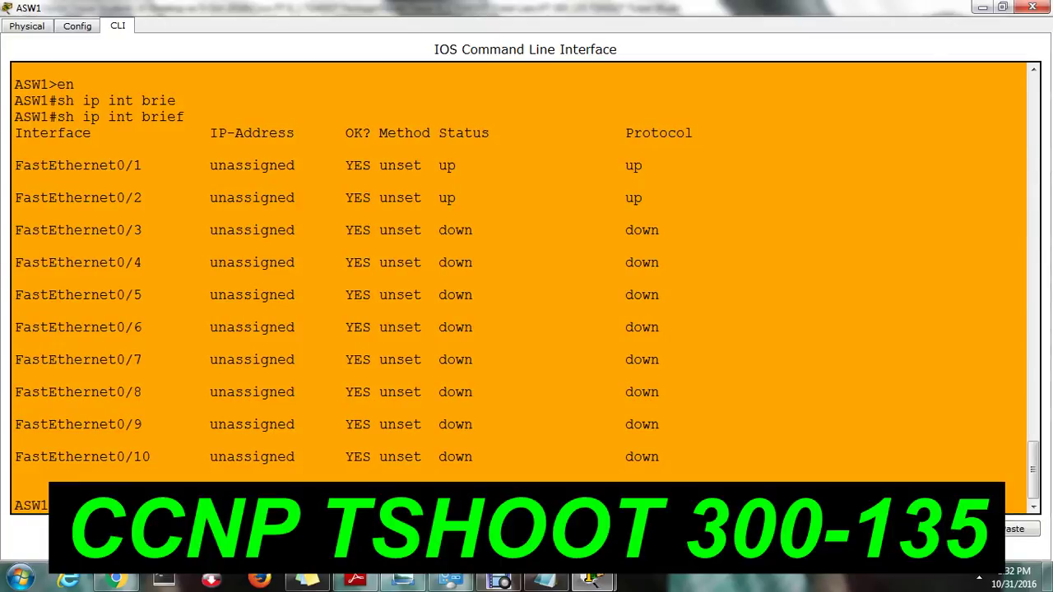
key("Return")
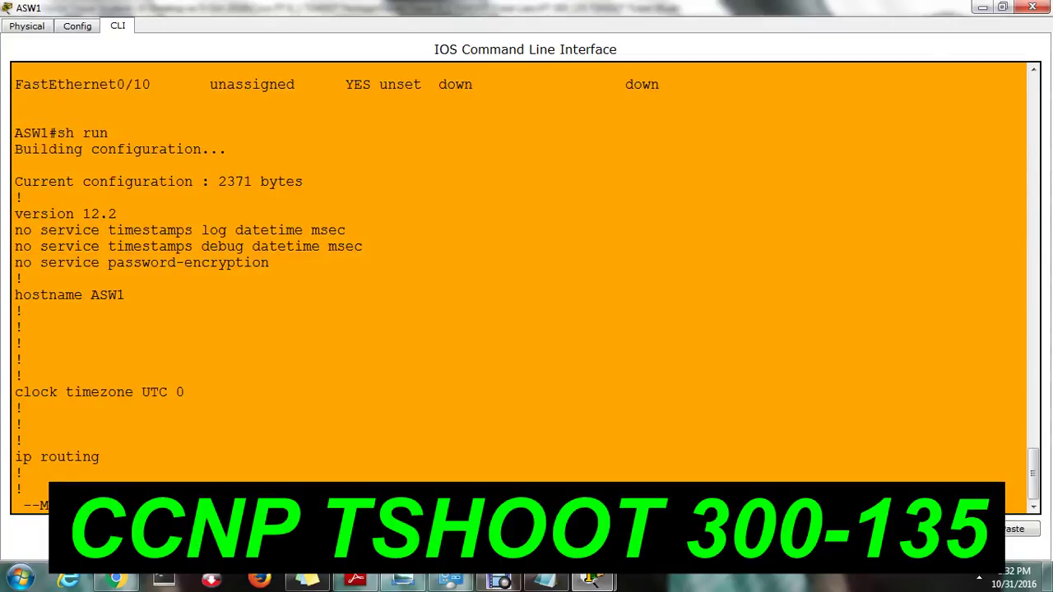
Page to FastEthernet0/1 and 0/2 in the running-config, showing switchport mode access but no VLAN.
key("space")
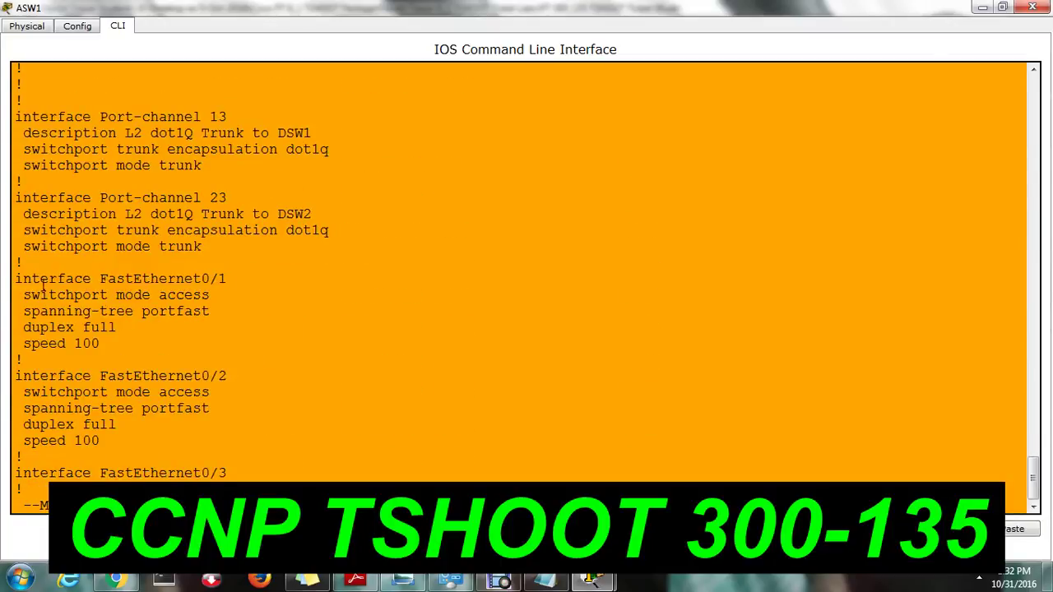
left_click_drag(41, 286, 242, 277)
left_click_drag(32, 313, 199, 326)
left_click(25, 312)
left_click_drag(24, 295, 215, 296)
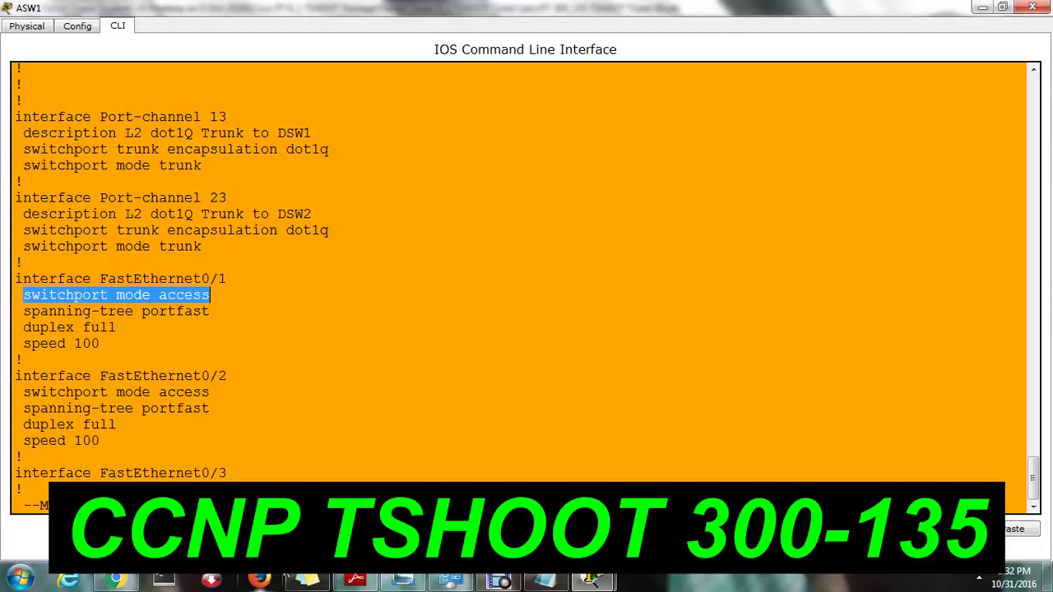
left_click_drag(49, 393, 184, 408)
left_click(23, 489)
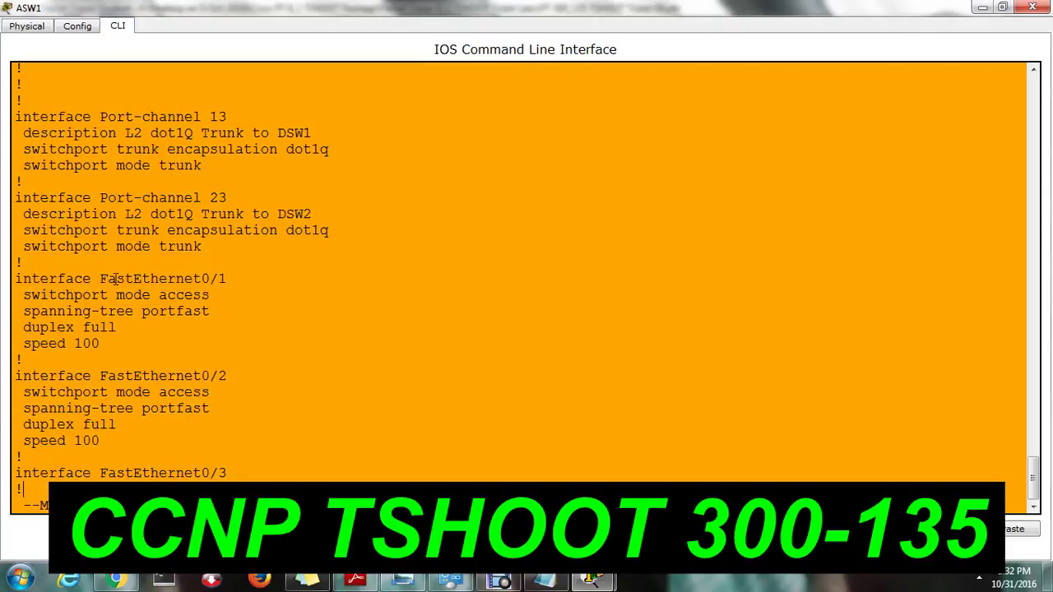
left_click_drag(29, 292, 264, 301)
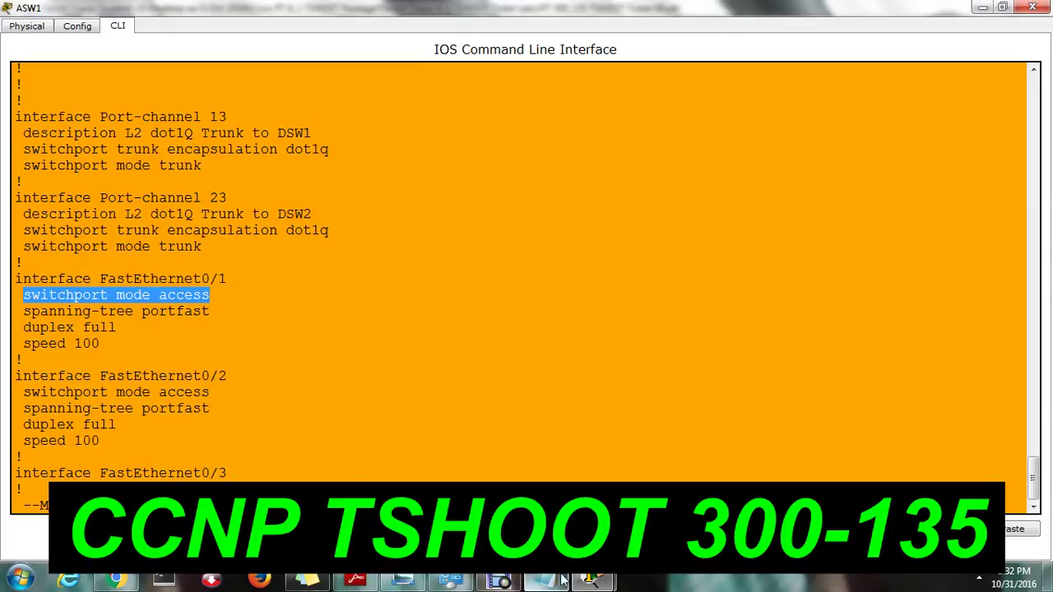
Return to the main topology and open Client 1's device window.
left_click(592, 580)
left_click(493, 461)
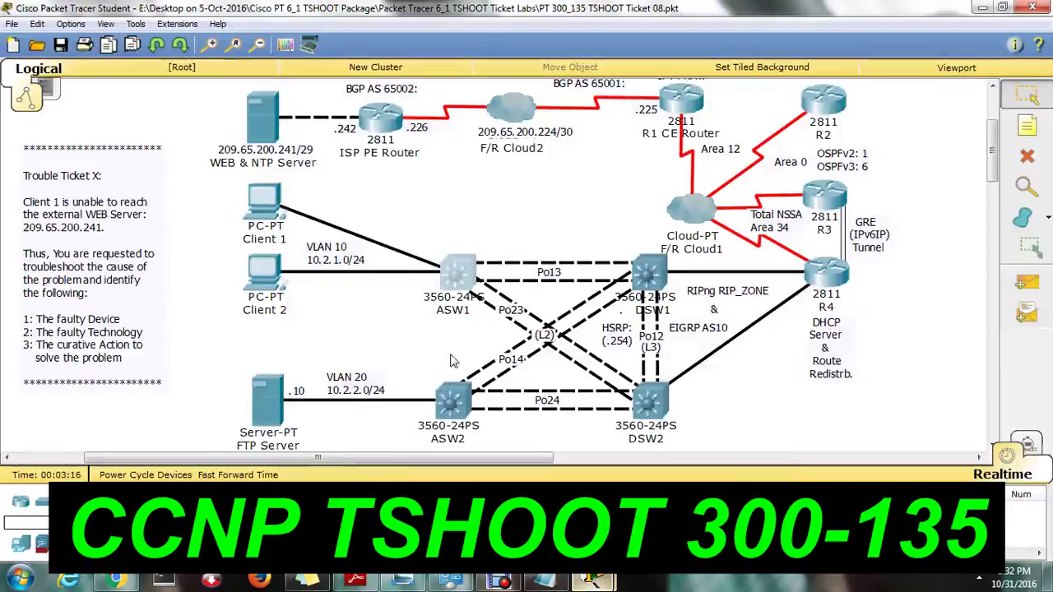
left_click(263, 204)
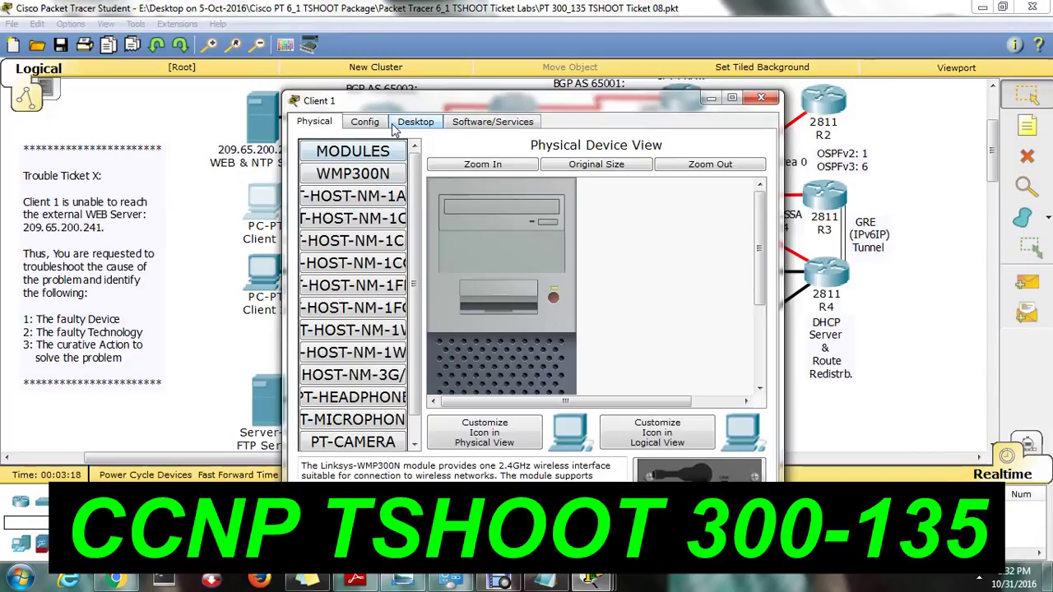
From Client 1's Desktop Command Prompt, run ping 209.65.200.241.
left_click(426, 123)
left_click(621, 195)
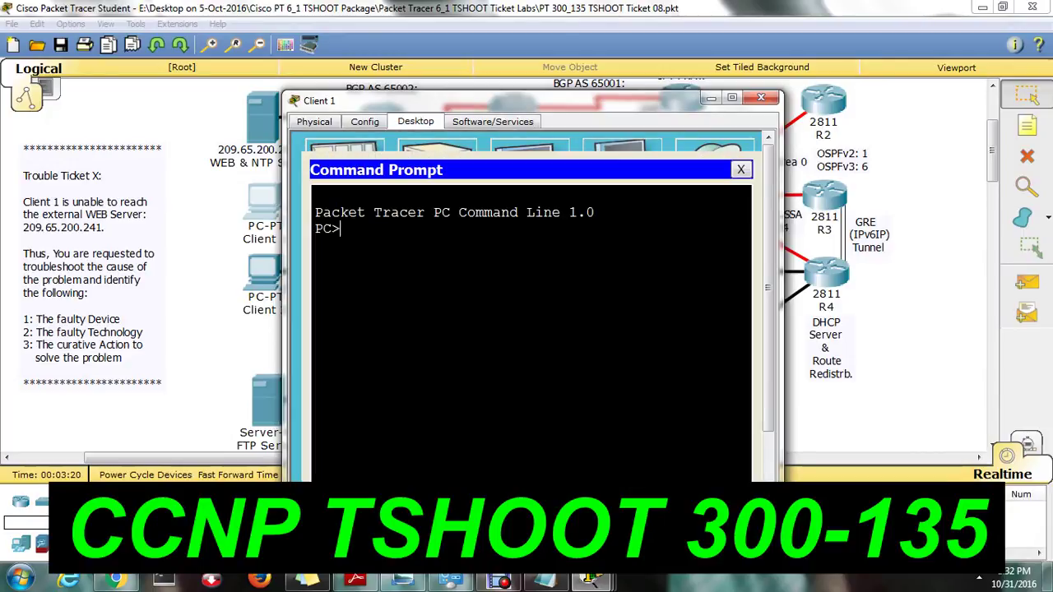
type("ping 209")
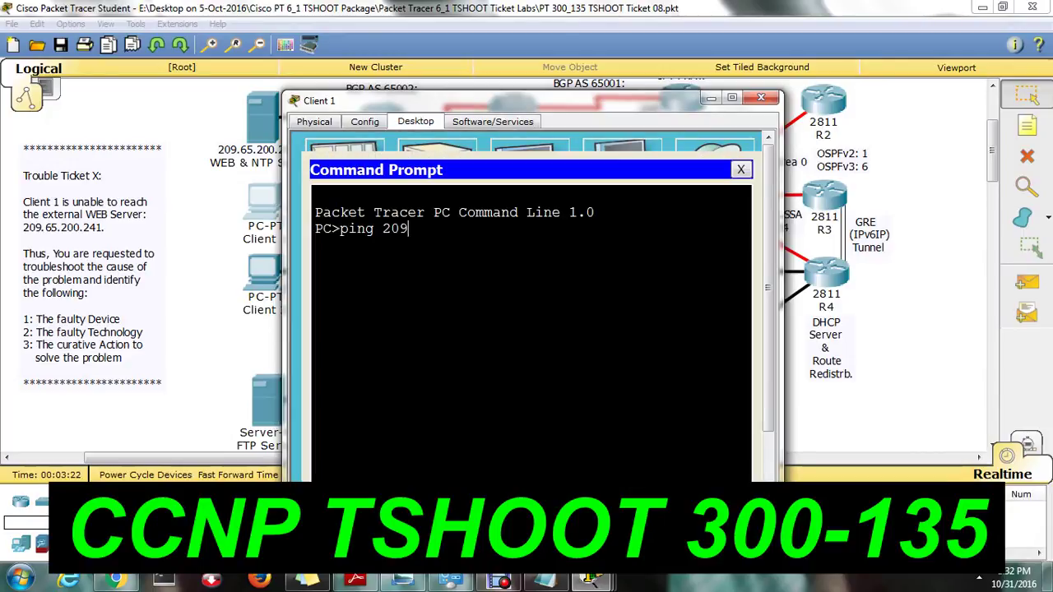
type(".65.200.241")
key("Return")
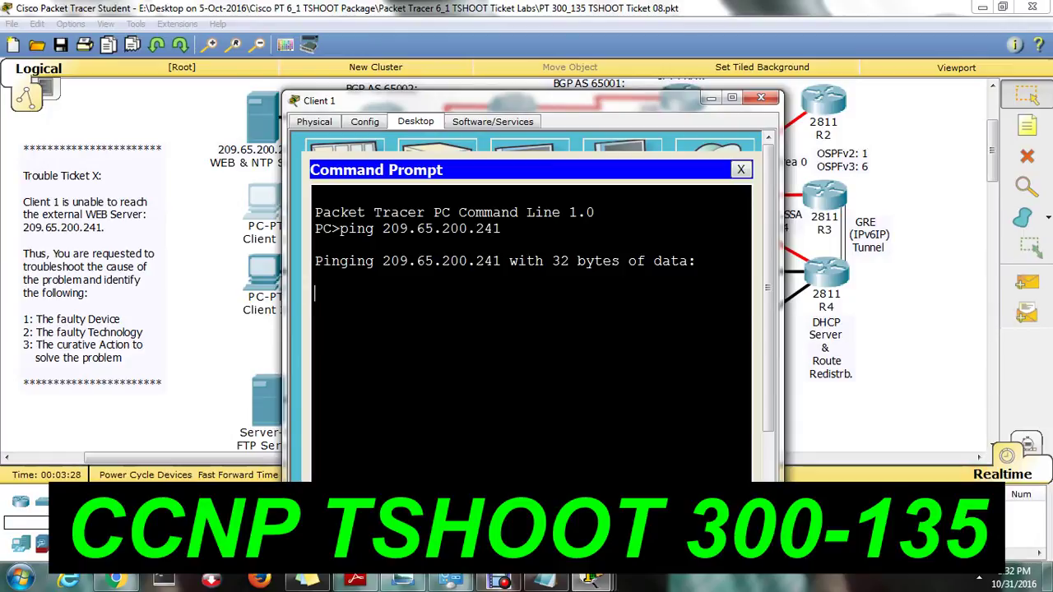
Return to ASW1's console and review the switchport mode access line on FastEthernet0/1.
mouse_move(592, 580)
left_click(568, 460)
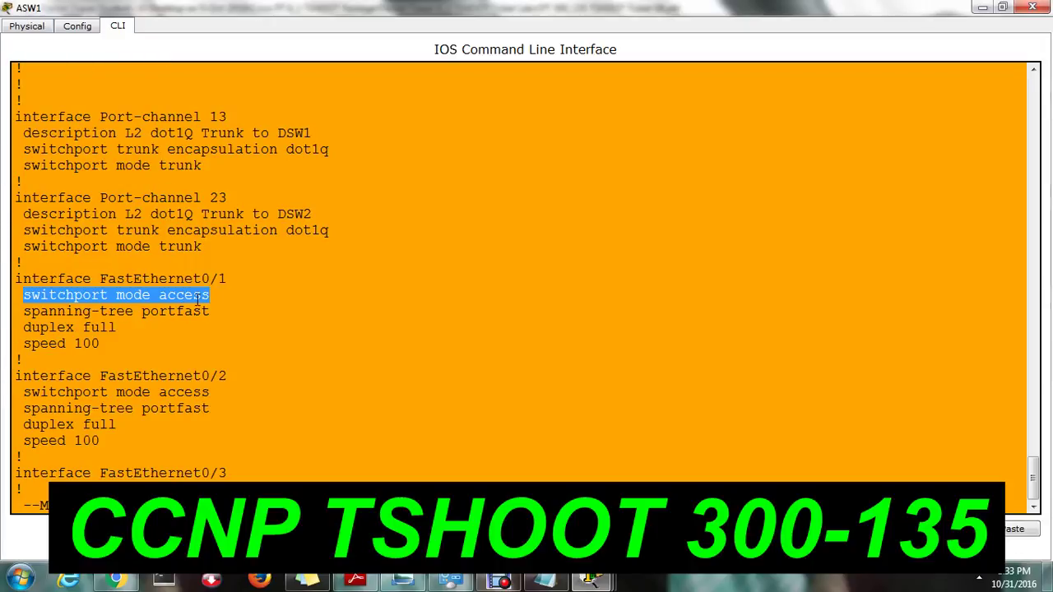
left_click_drag(212, 298, 222, 315)
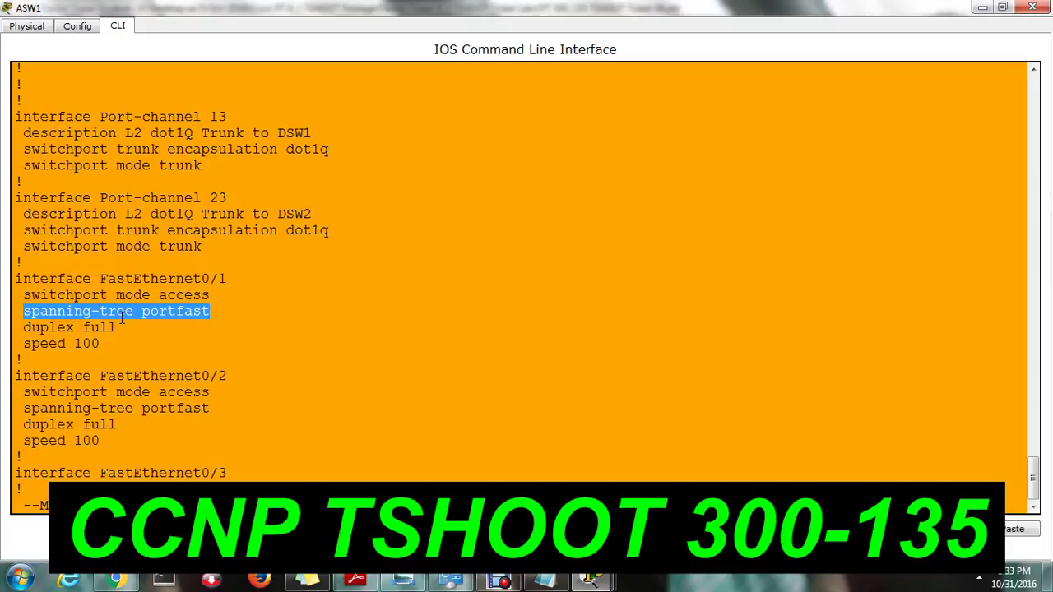
left_click(591, 581)
left_click(393, 458)
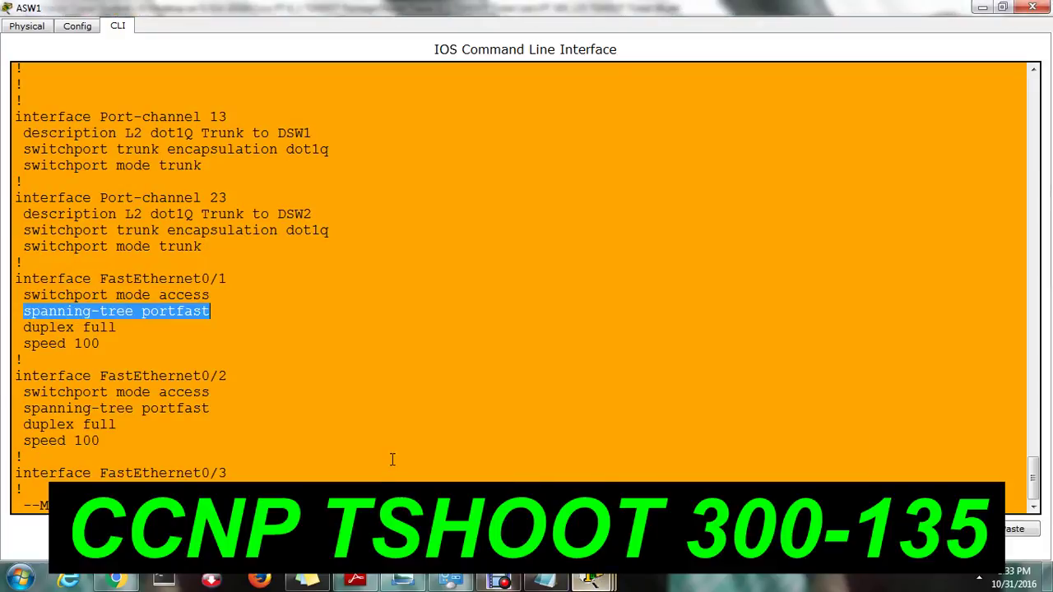
On ASW1, configure interface range Fa0/1-2 with switchport access vlan 10, then exit with Ctrl+Z.
key("q")
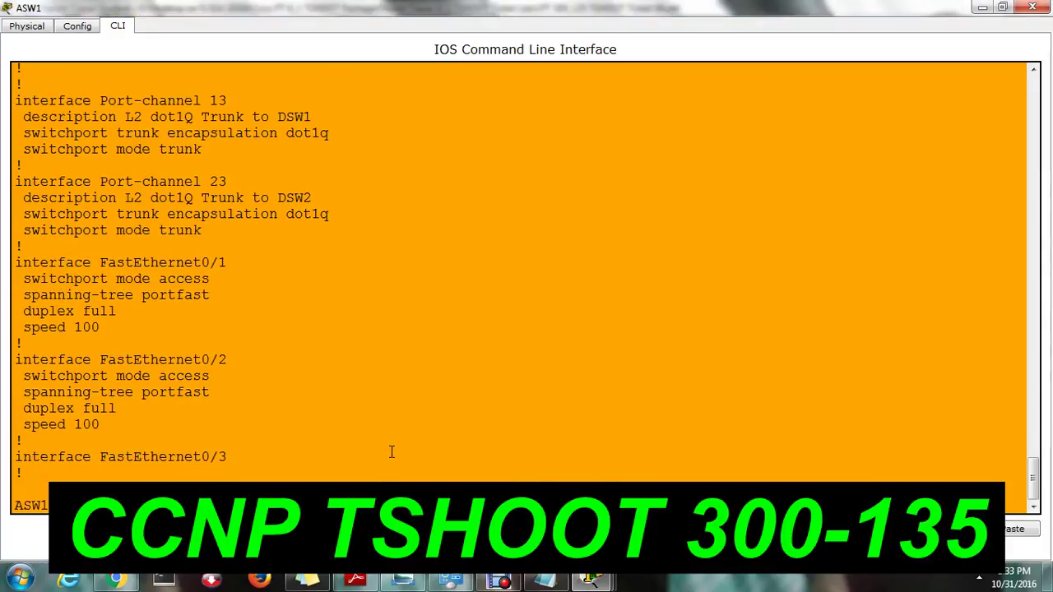
type("conf t")
key("Return")
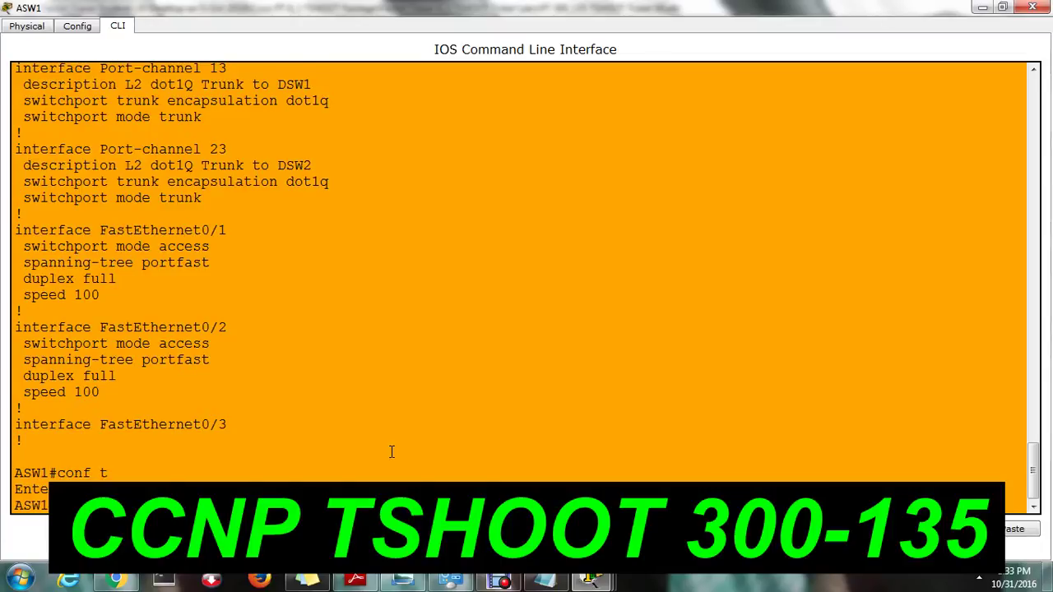
key("Return")
key("Return")
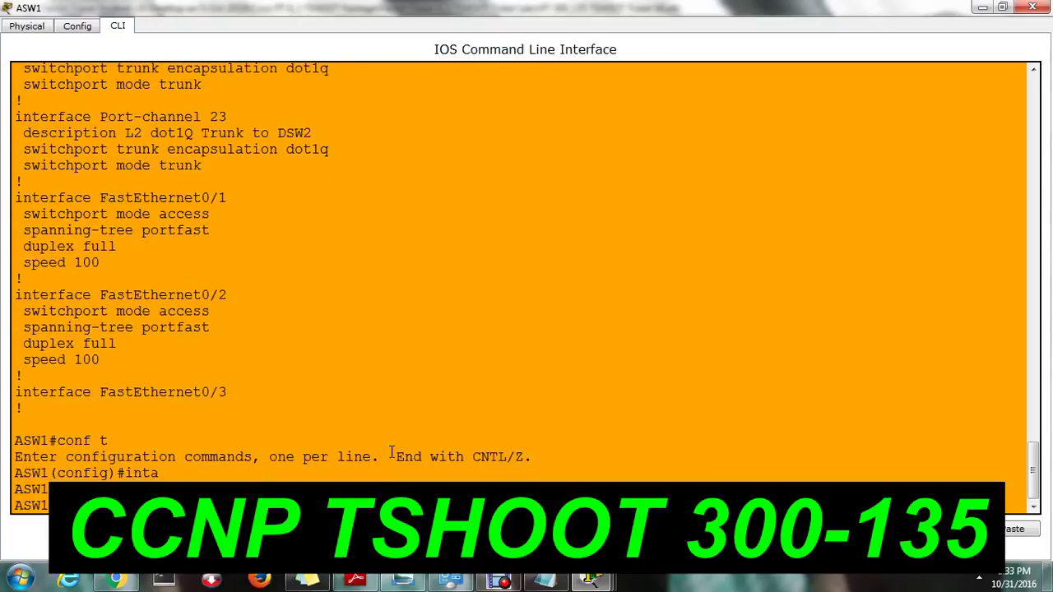
key("Return")
key("Return")
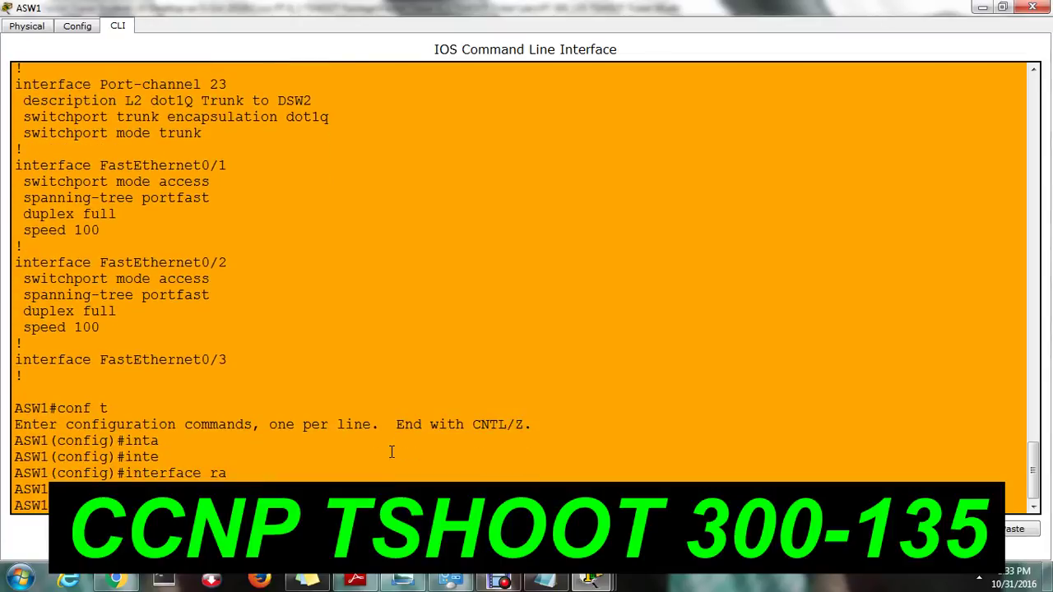
key("Return")
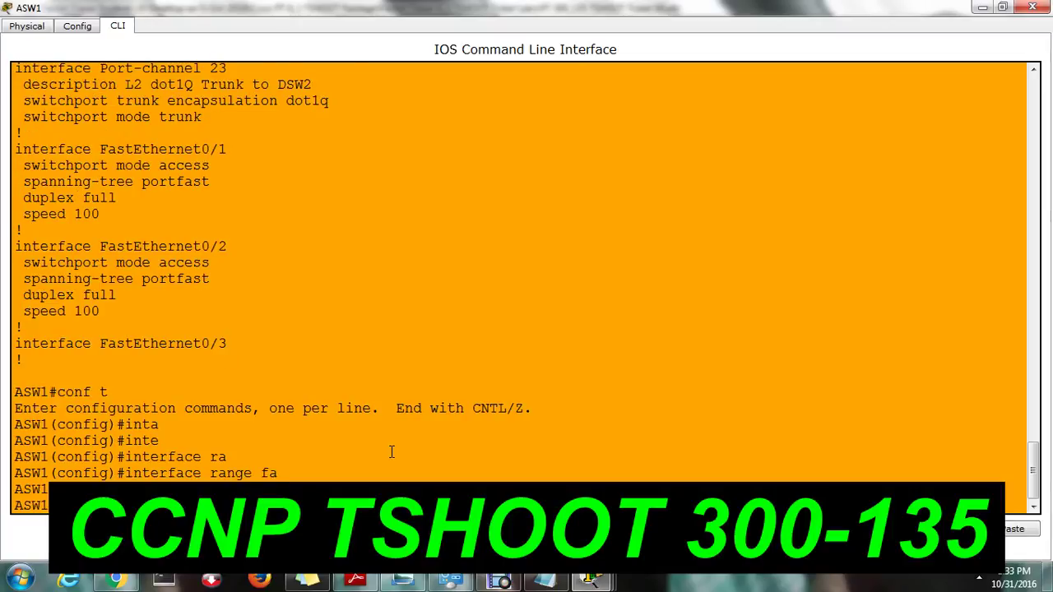
key("Return")
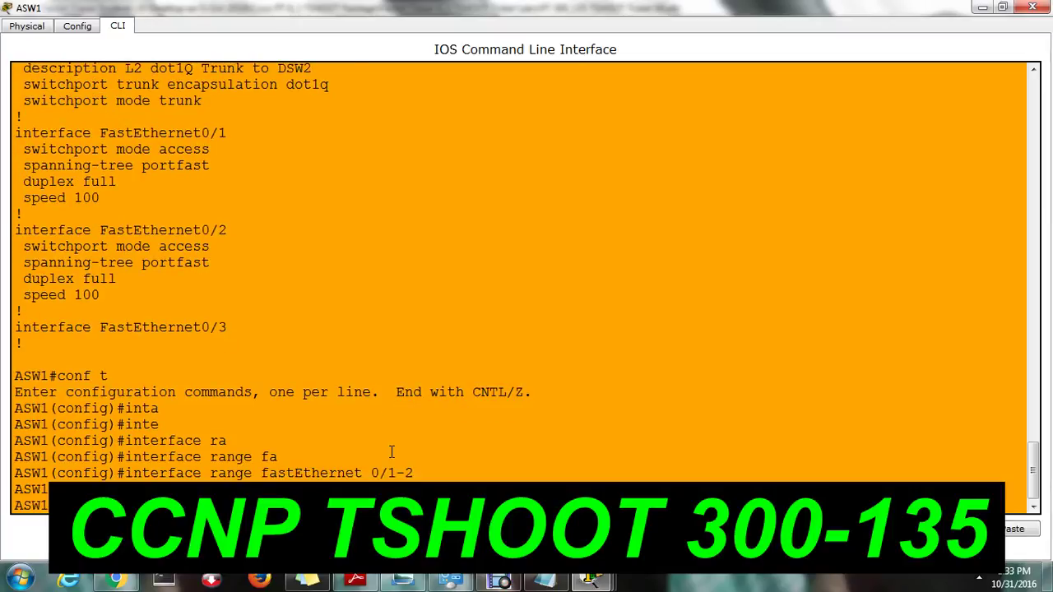
key("Return")
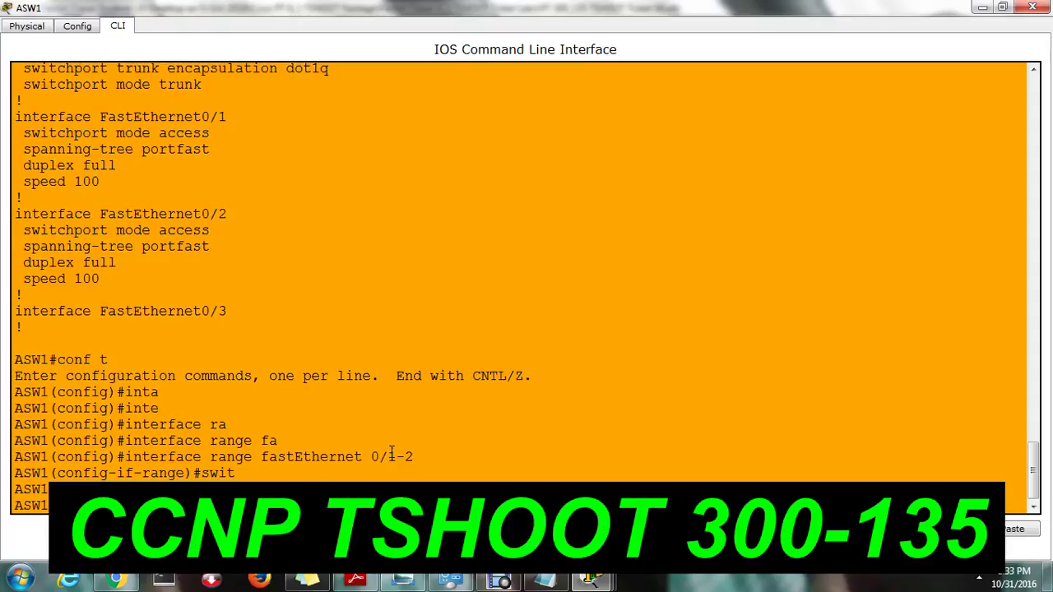
key("Return")
key("Return")
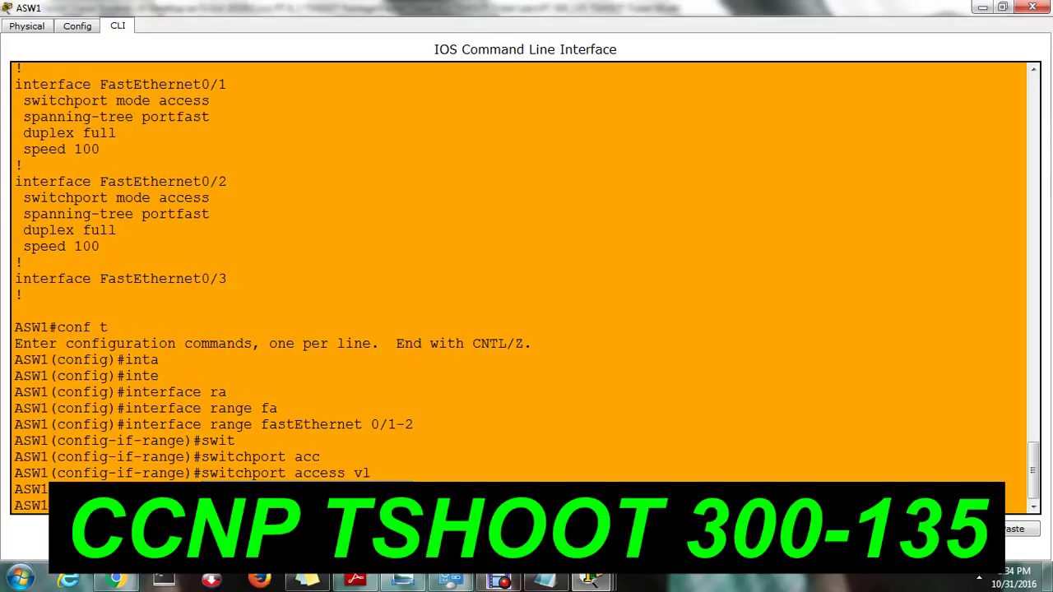
key("Return")
key("Return")
key("ctrl+z")
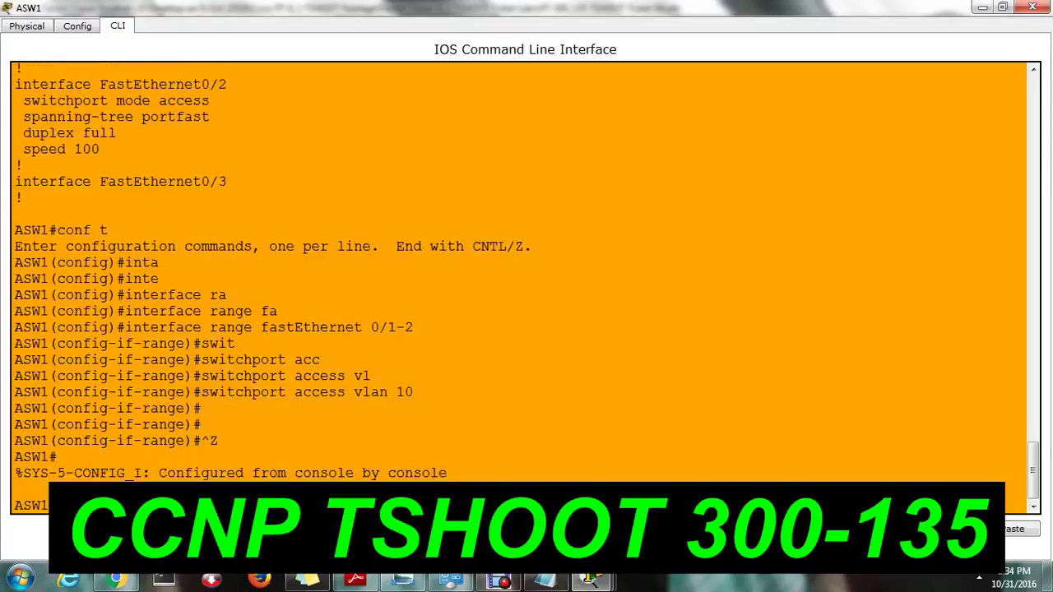
key("Return")
key("Return")
key("Return")
key("Return")
key("Return")
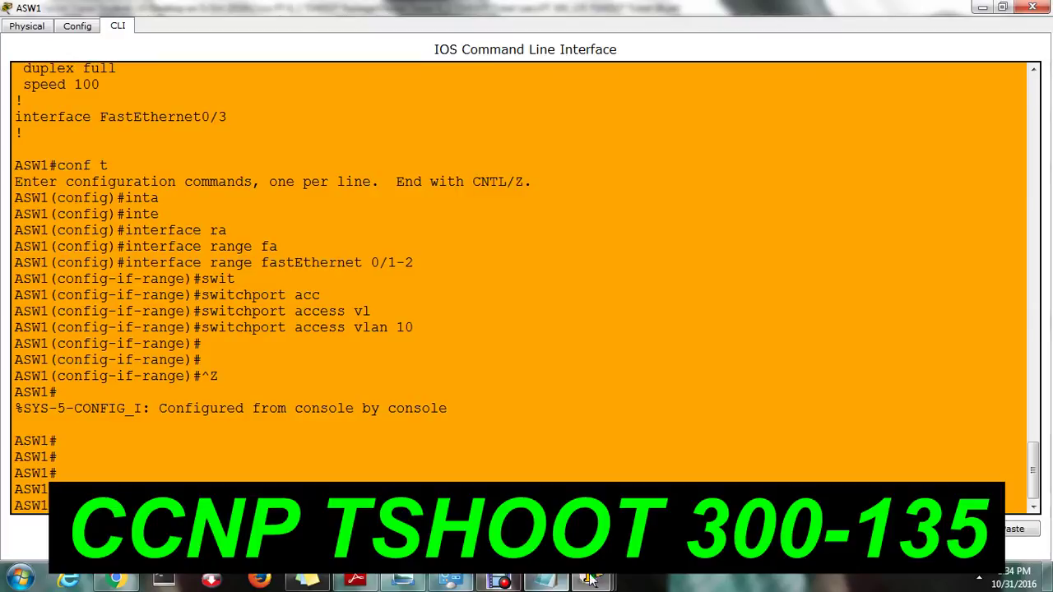
Repeat the ping to 209.65.200.241 from Client 1's Command Prompt; it still times out.
mouse_move(592, 581)
left_click(759, 467)
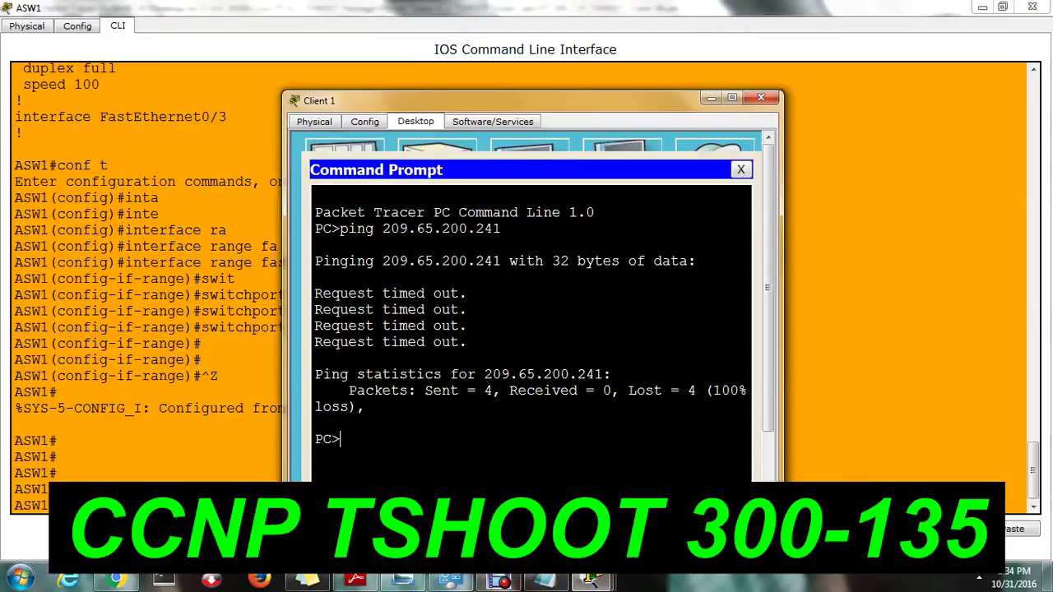
key("Up")
key("Return")
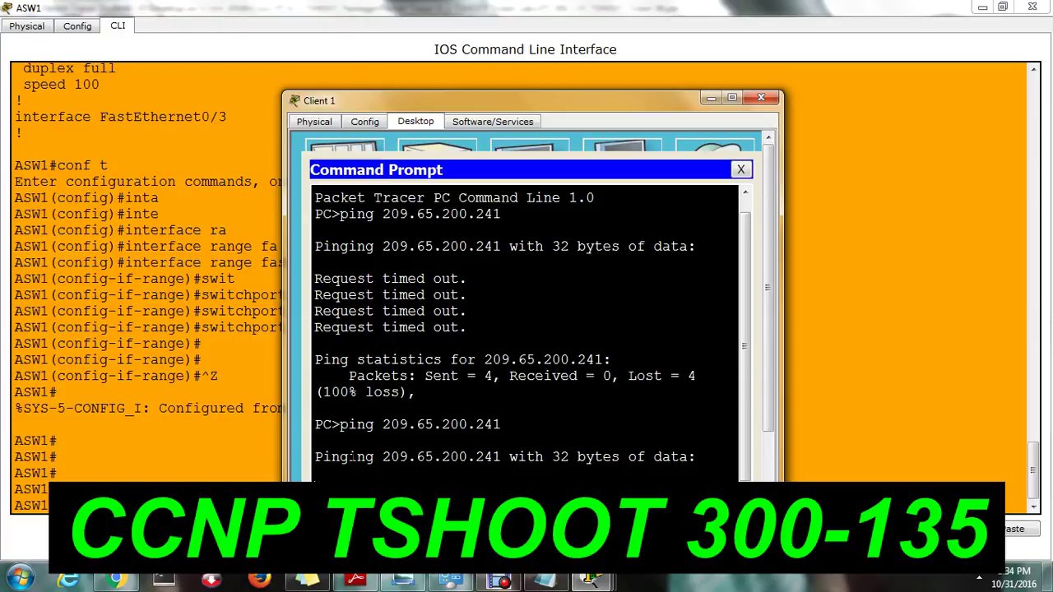
left_click_drag(351, 457, 527, 457)
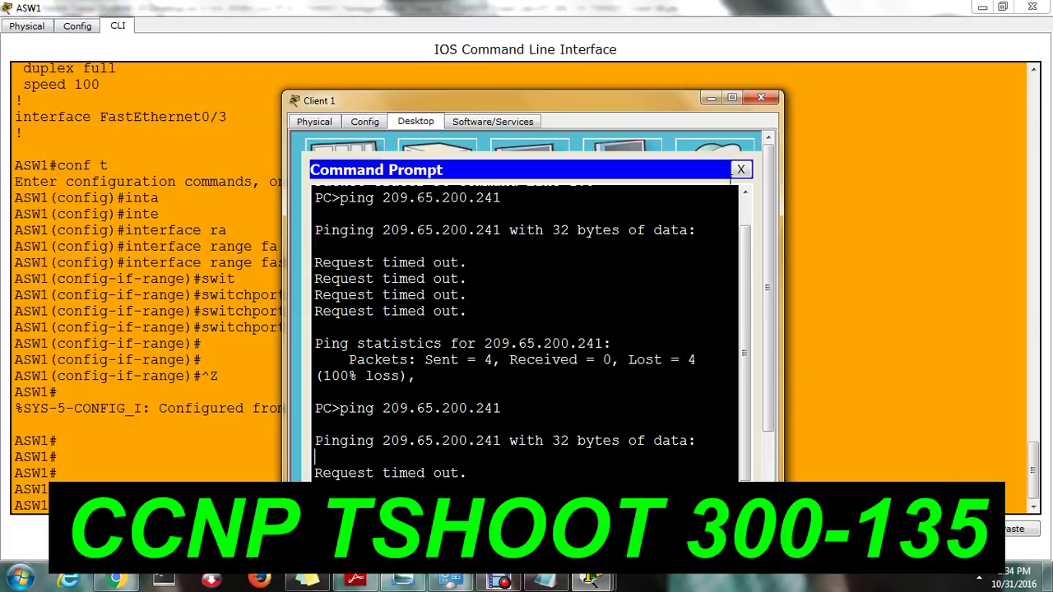
left_click(732, 98)
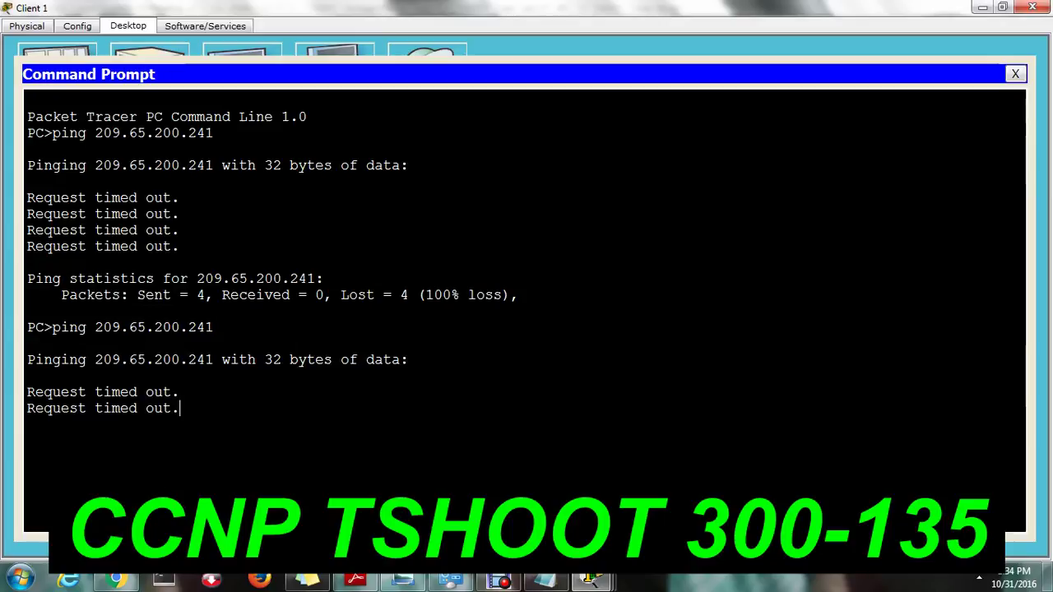
Close Client 1's Command Prompt to return to its desktop applications.
mouse_move(590, 581)
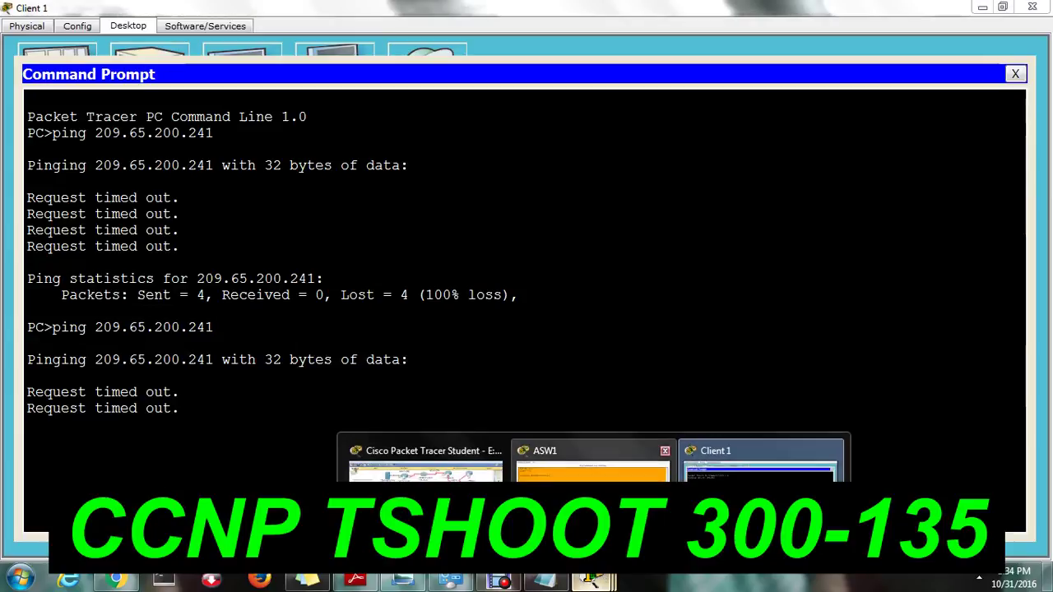
left_click(426, 469)
left_click(265, 201)
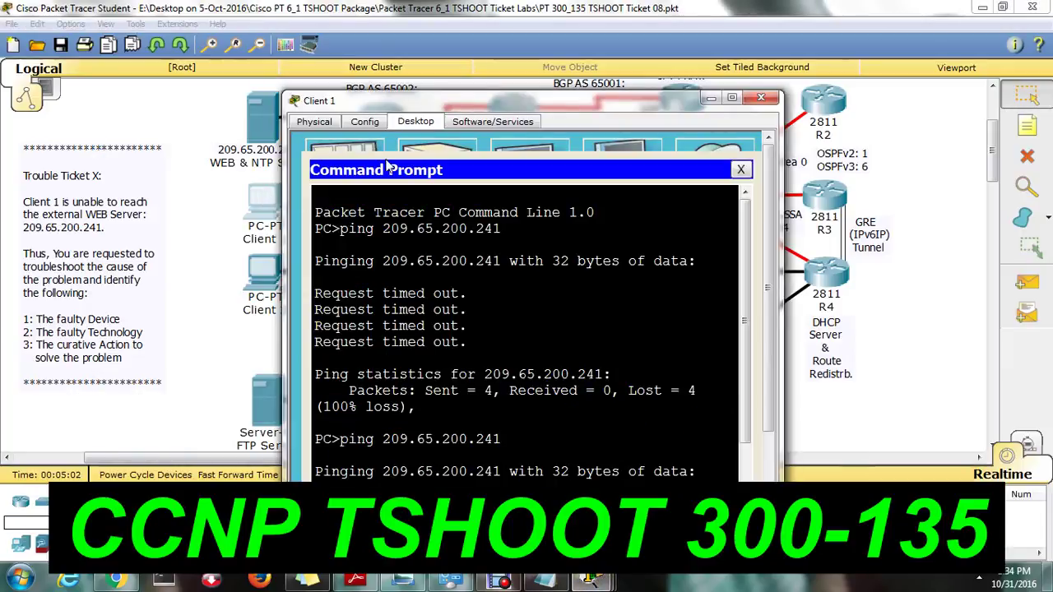
left_click(741, 170)
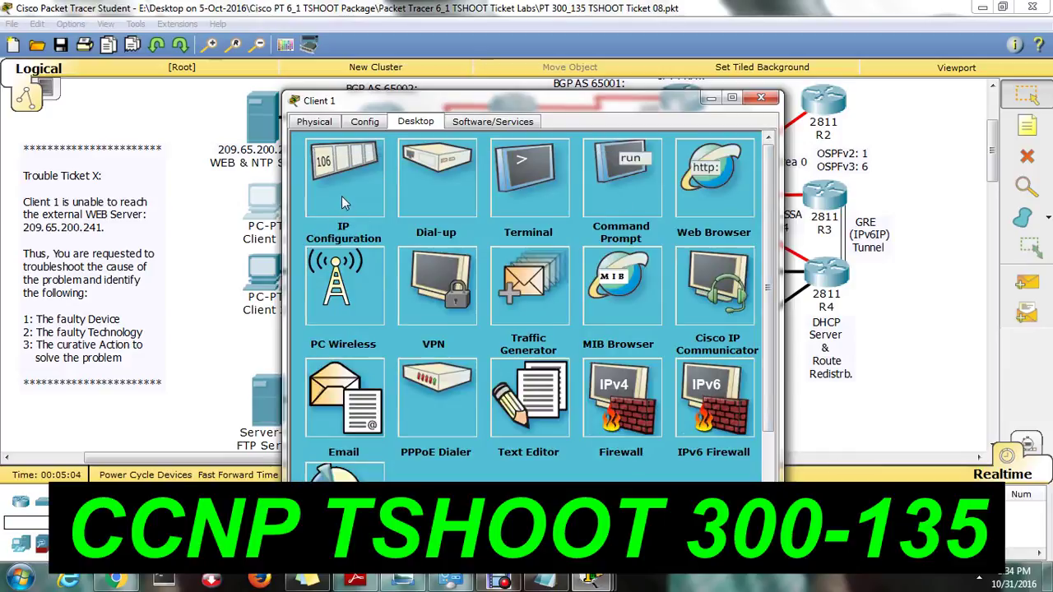
Toggle Client 1's IP Configuration from Static to DHCP, obtaining 10.2.1.11 with gateway 10.2.1.254.
left_click(341, 196)
left_click(419, 191)
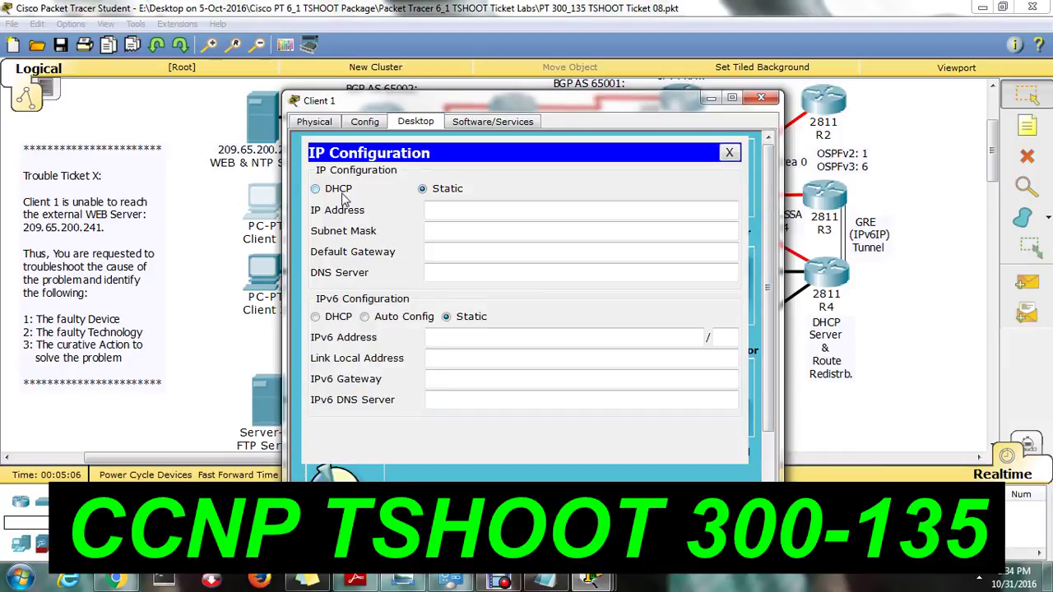
left_click(343, 194)
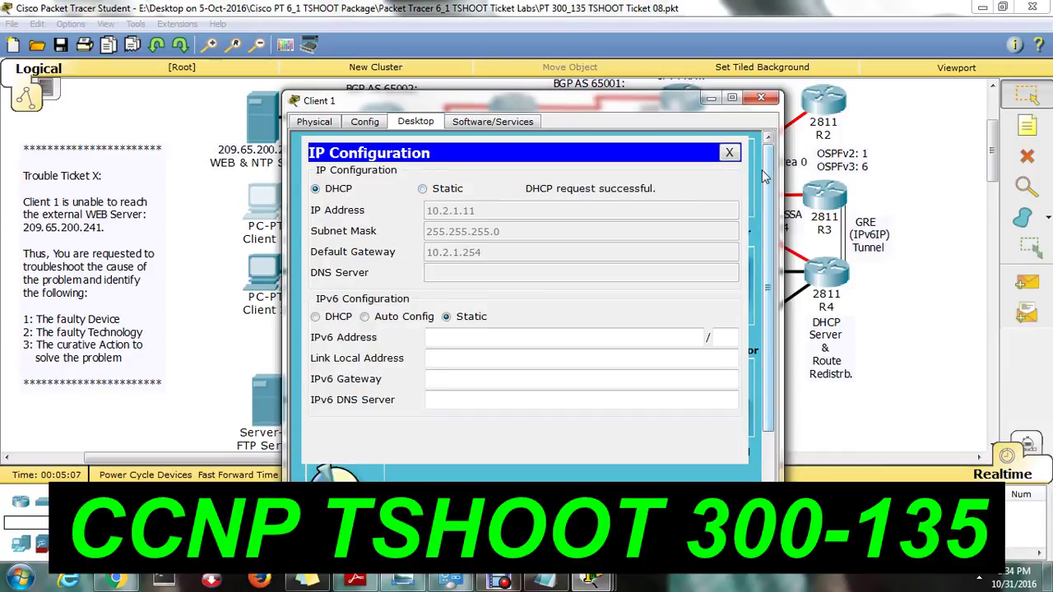
left_click(729, 153)
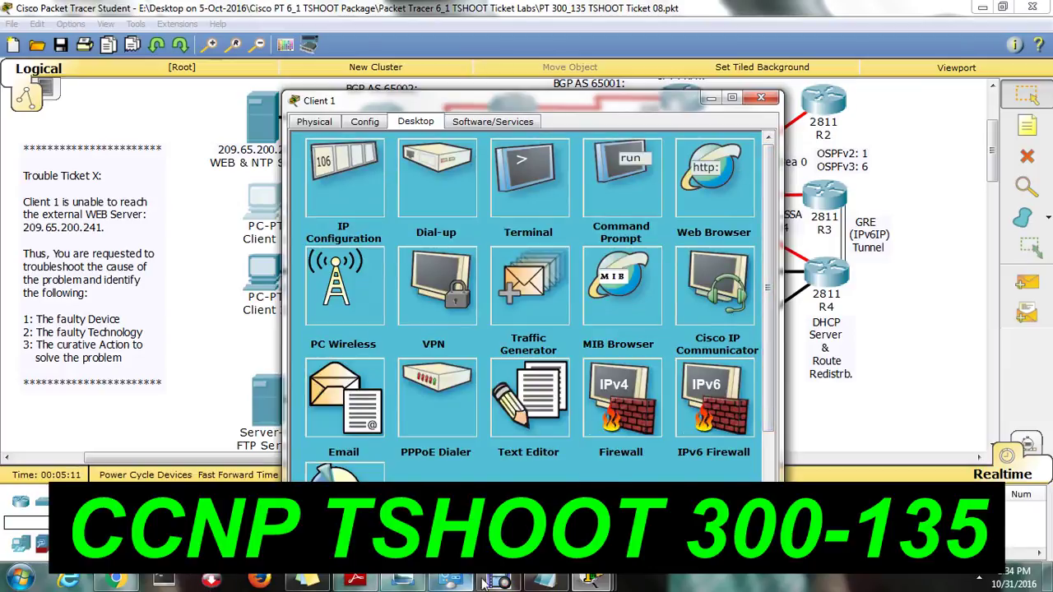
Rerun the ping to 209.65.200.241 from Client 1's command prompt.
left_click(629, 194)
key("Up")
key("Return")
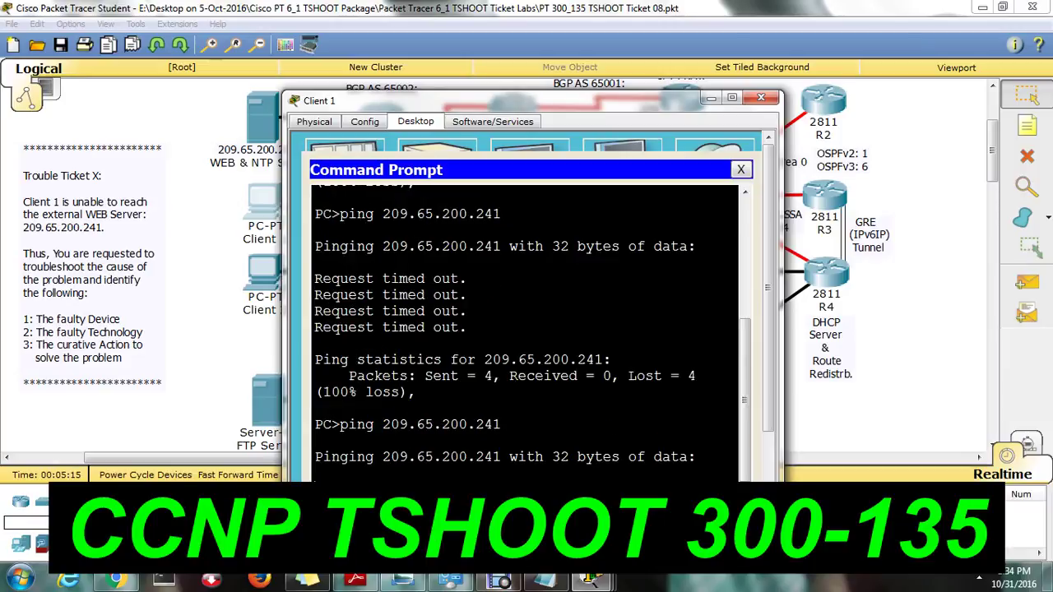
left_click_drag(314, 457, 672, 457)
left_click(316, 440)
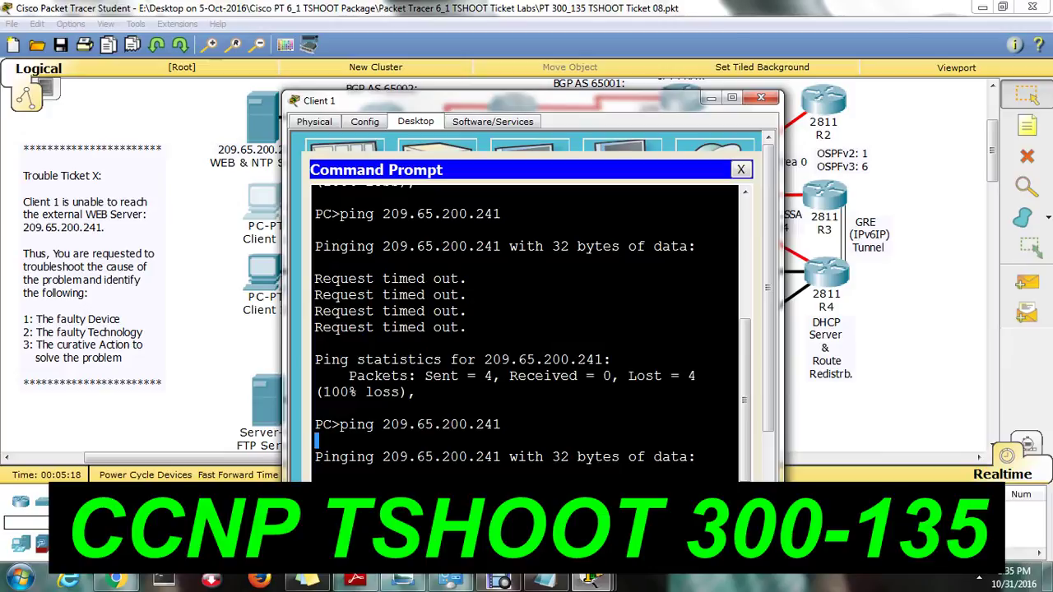
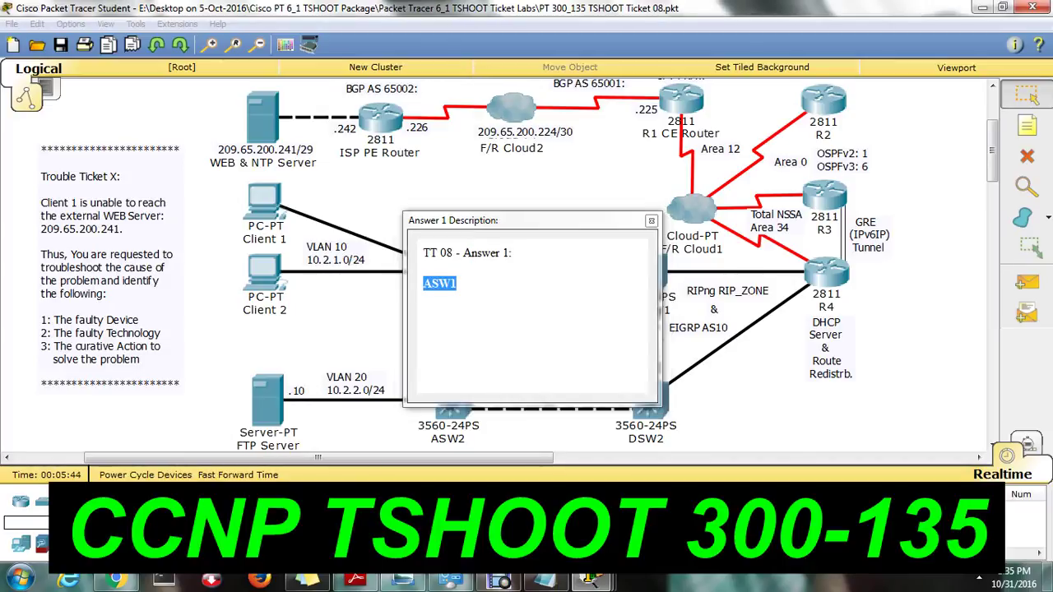
Close Answer 1 and highlight Answer 2's explanation of the wrong access VLAN.
left_click(650, 221)
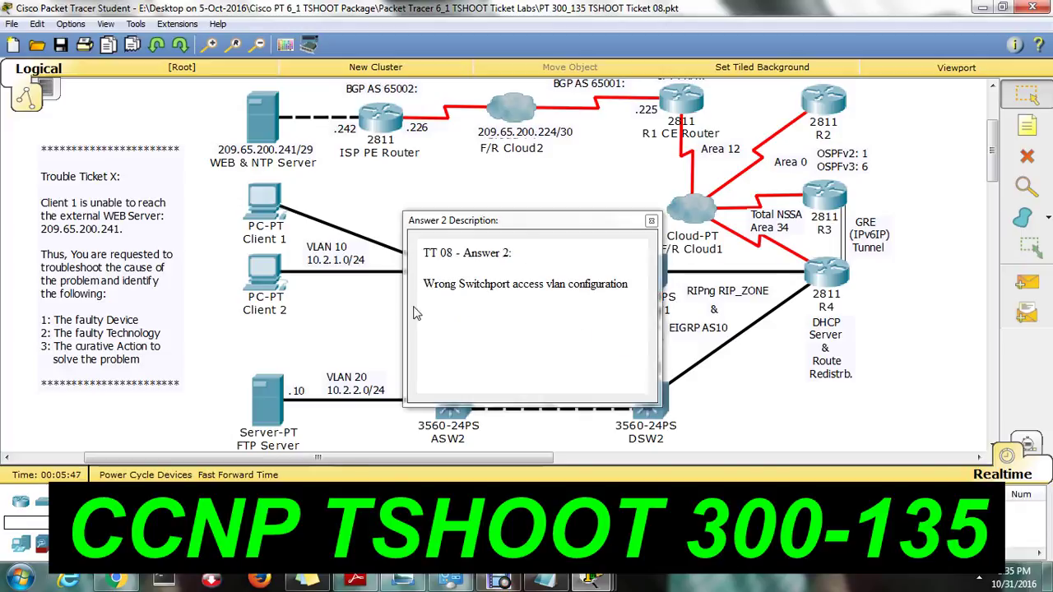
left_click_drag(423, 284, 641, 285)
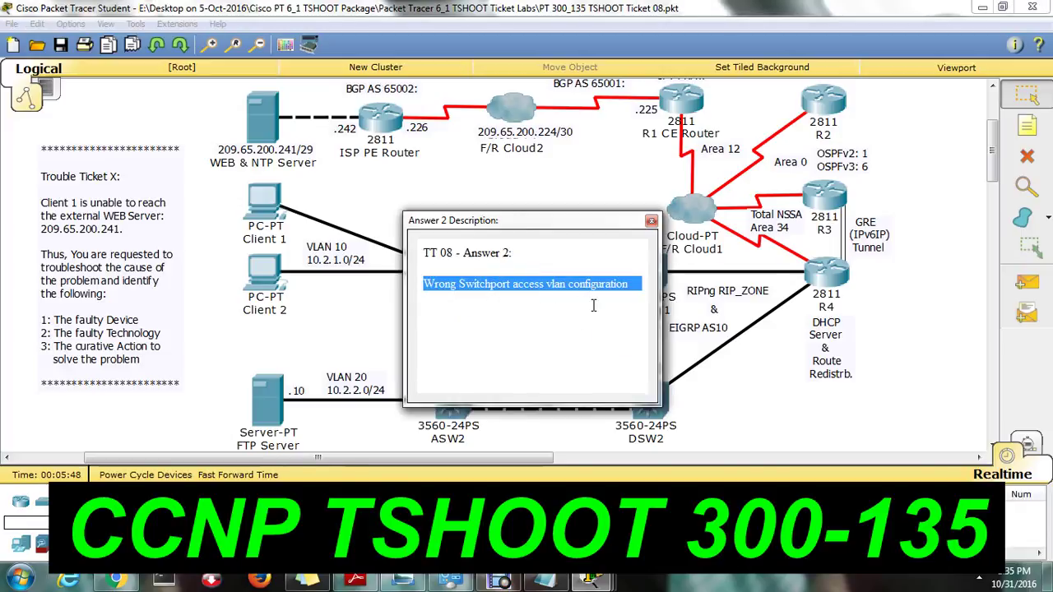
left_click(579, 303)
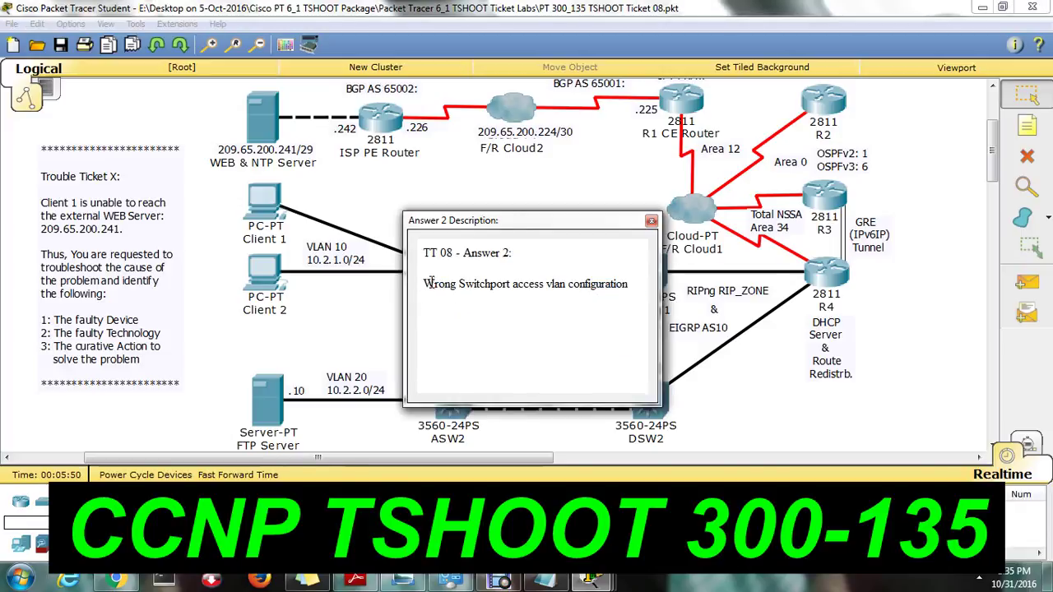
left_click_drag(430, 284, 600, 287)
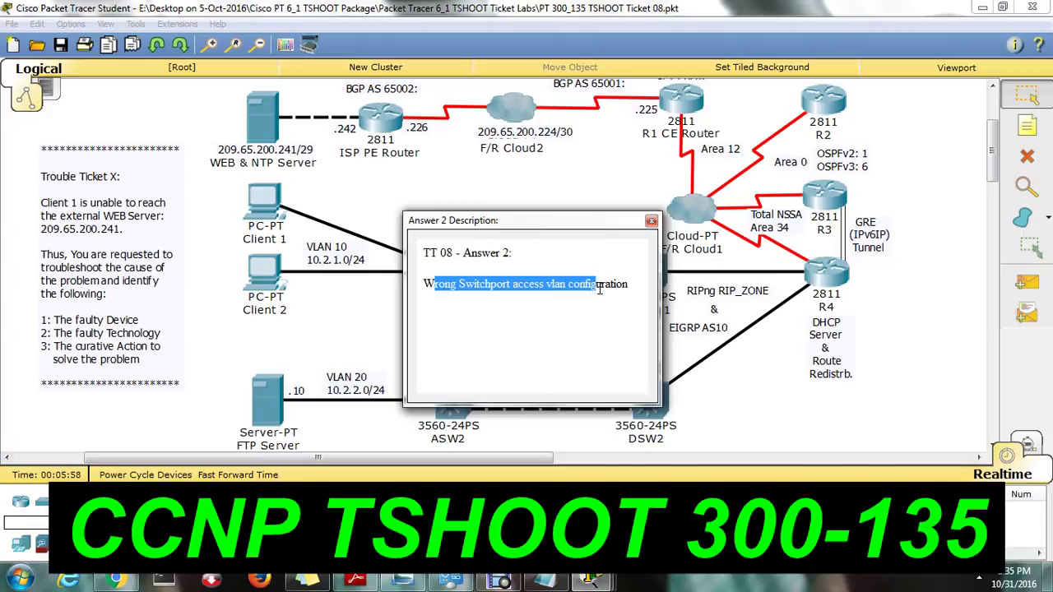
left_click(543, 298)
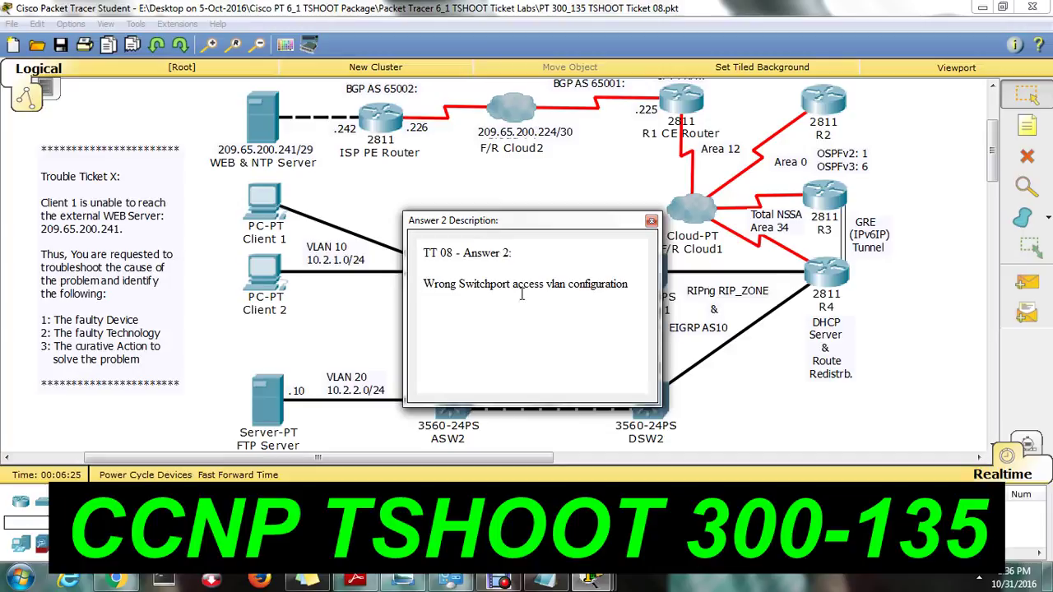
Close Answer 2 and highlight the switchport access vlan 10 command in Answer 3.
left_click(651, 221)
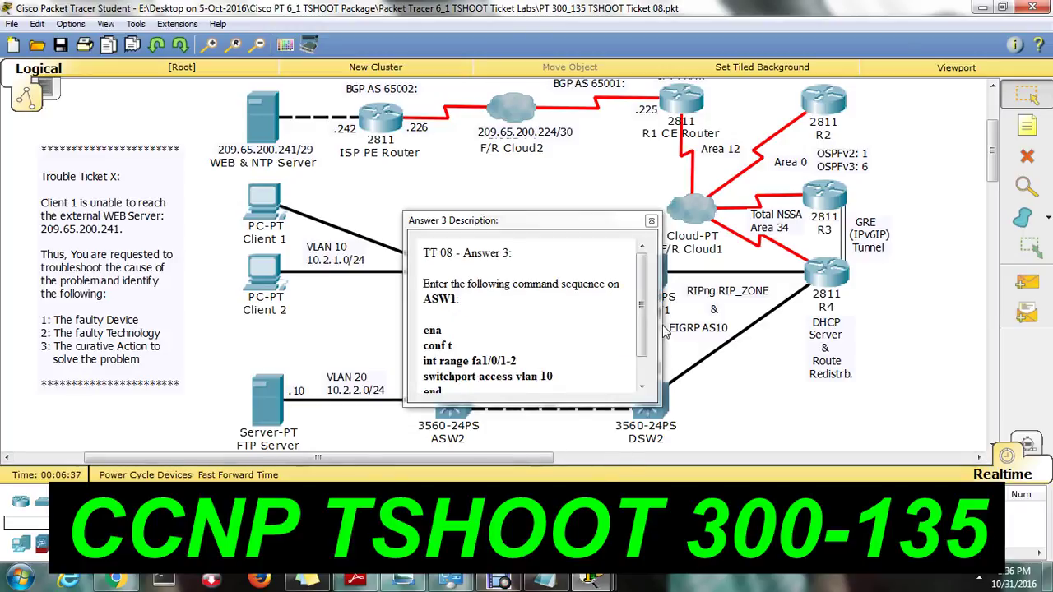
left_click_drag(641, 347, 642, 358)
left_click_drag(426, 339, 533, 344)
left_click_drag(426, 354, 566, 356)
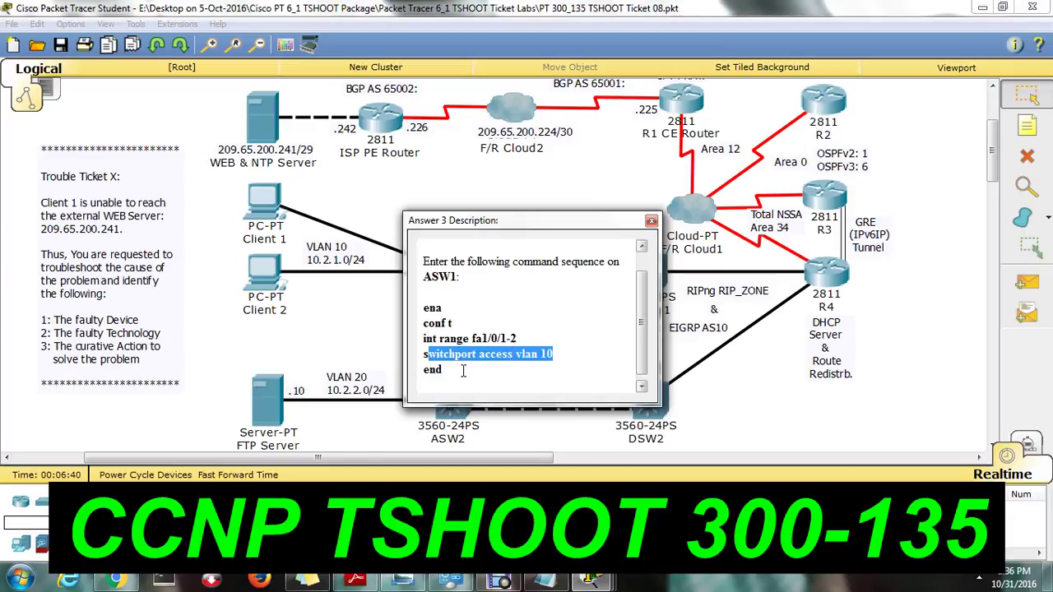
left_click(464, 371)
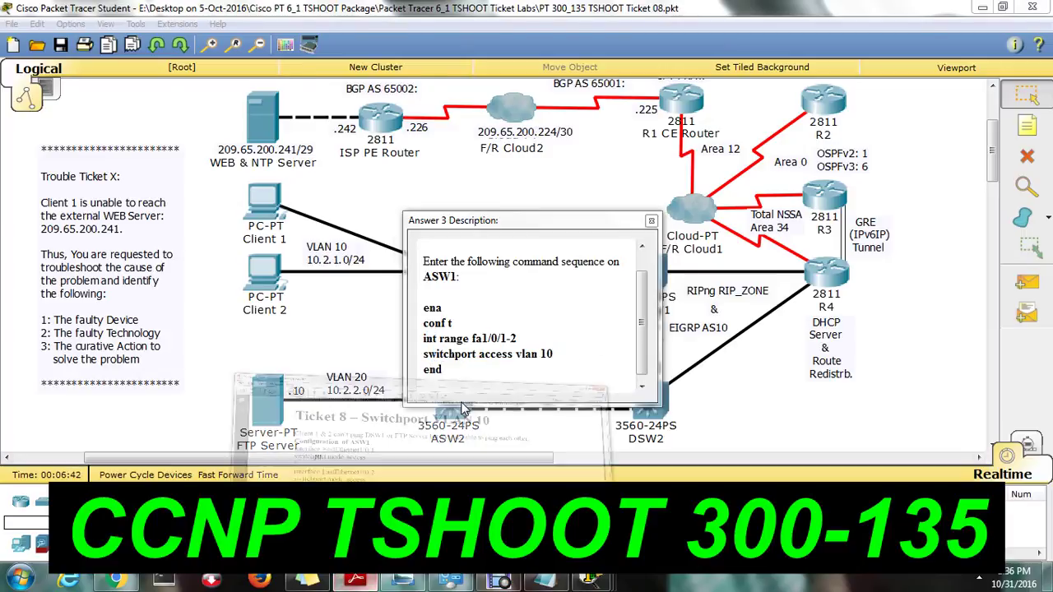
left_click(356, 580)
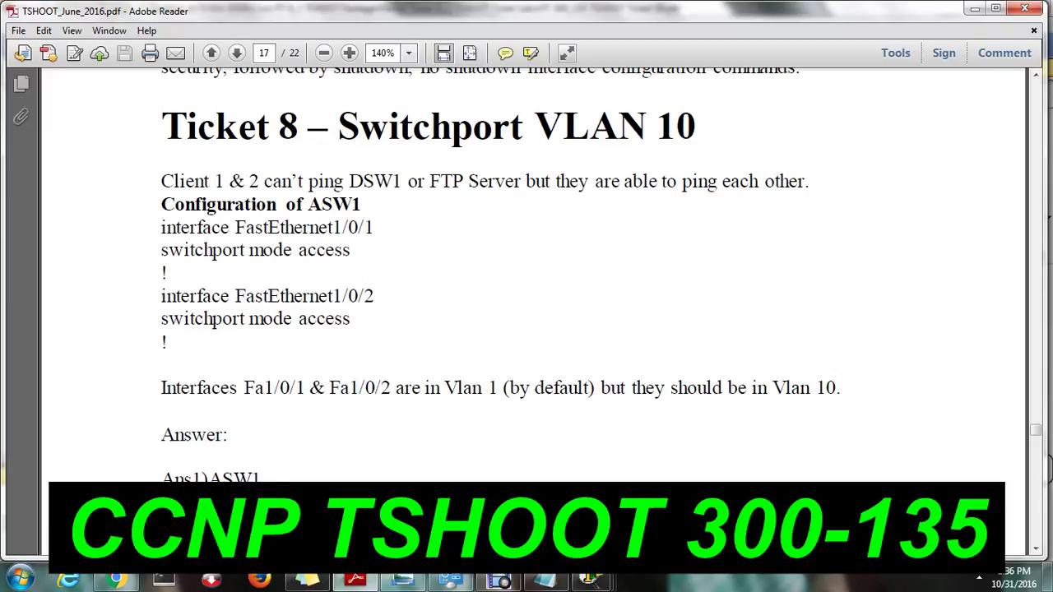
left_click_drag(153, 480, 290, 482)
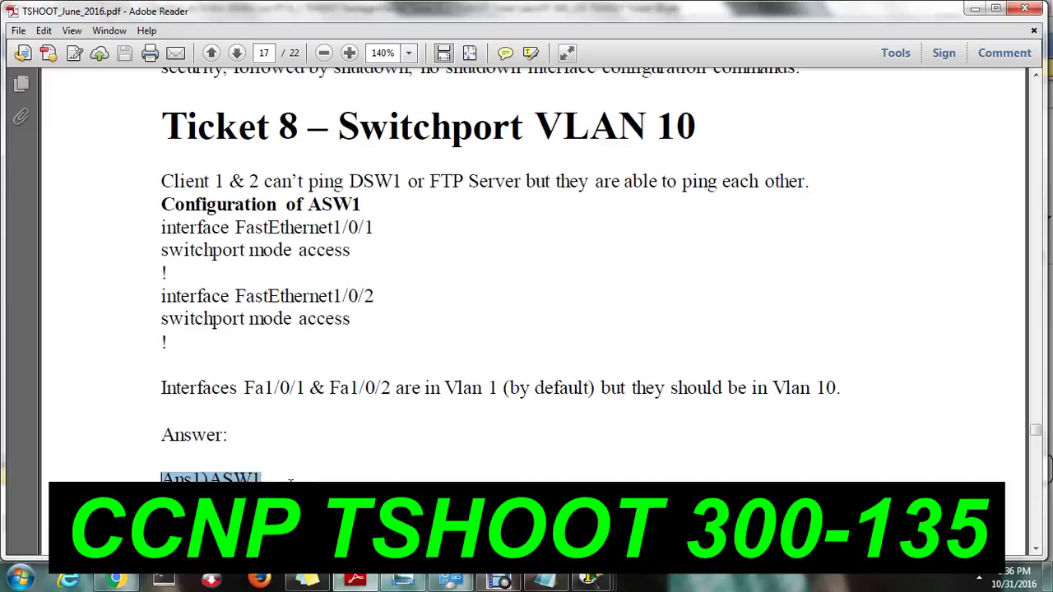
left_click(262, 478)
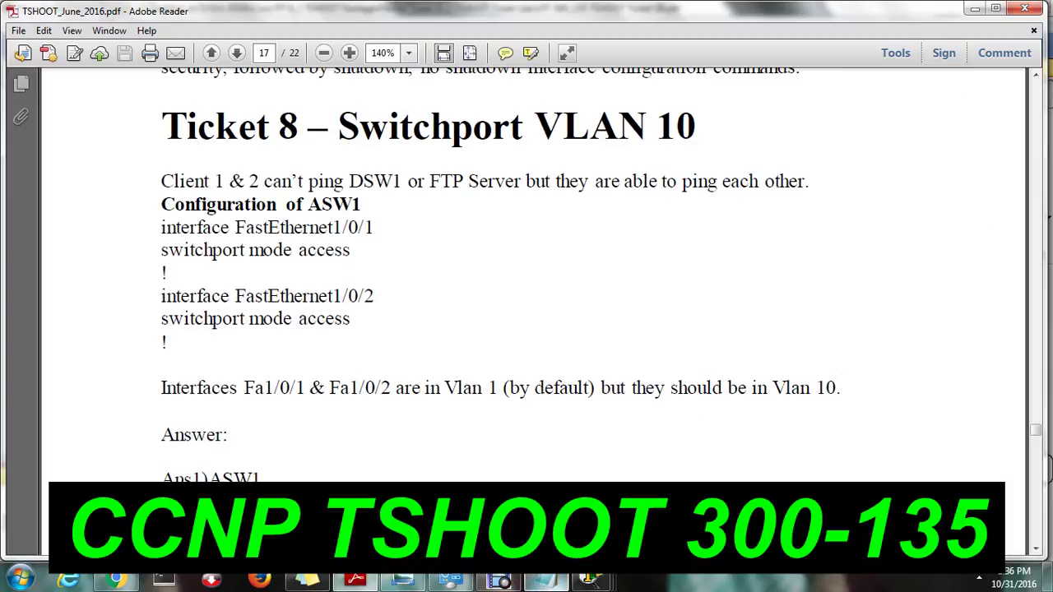
left_click(546, 581)
left_click(639, 228)
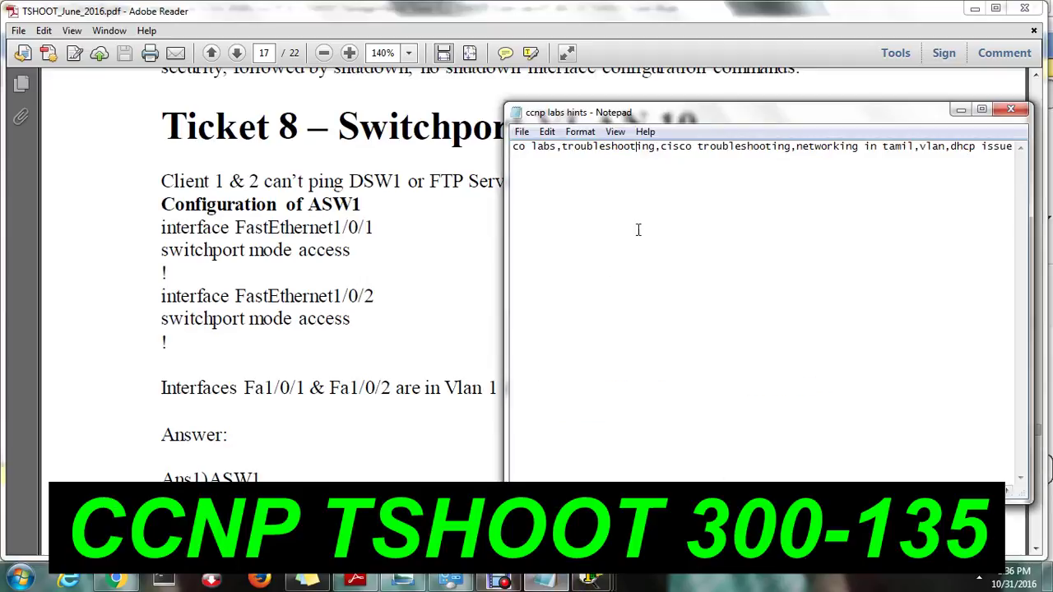
left_click(1012, 109)
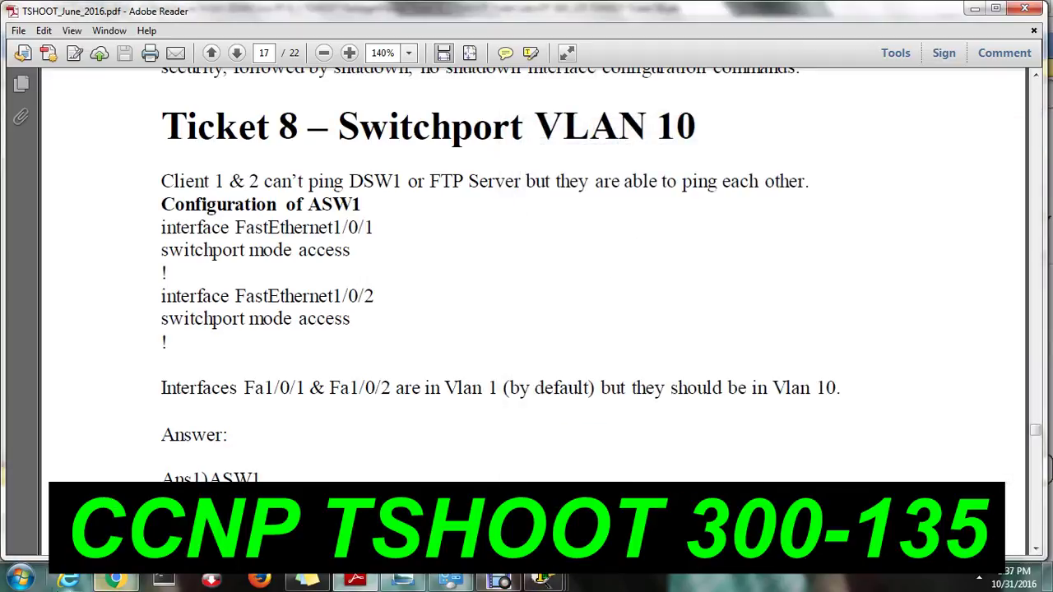
left_click(20, 580)
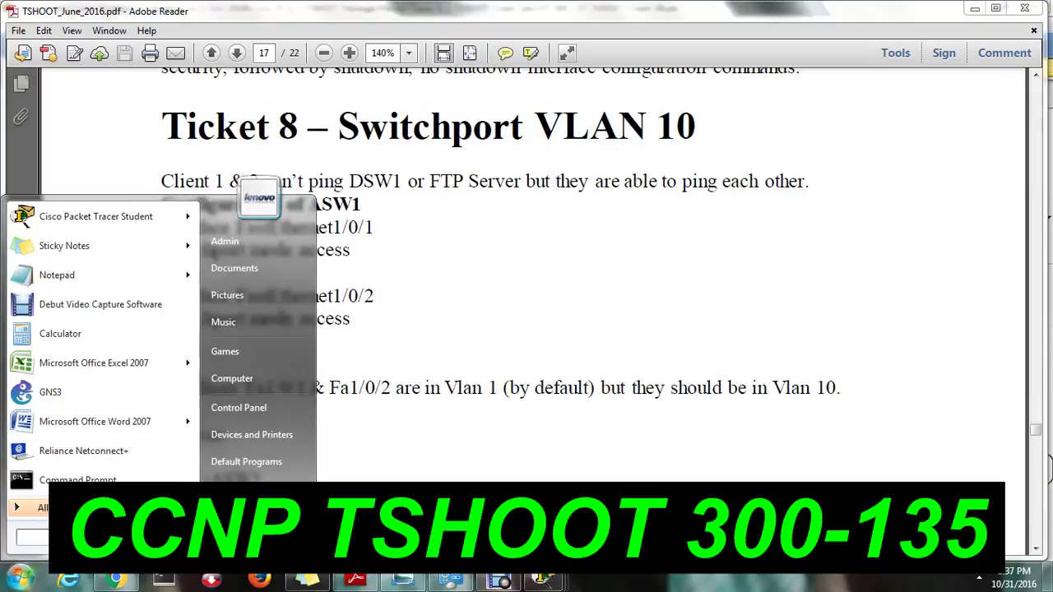
Launch Notepad, type a contact e-mail and 'Thanks for watching full video.', then minimize it.
type("notepad")
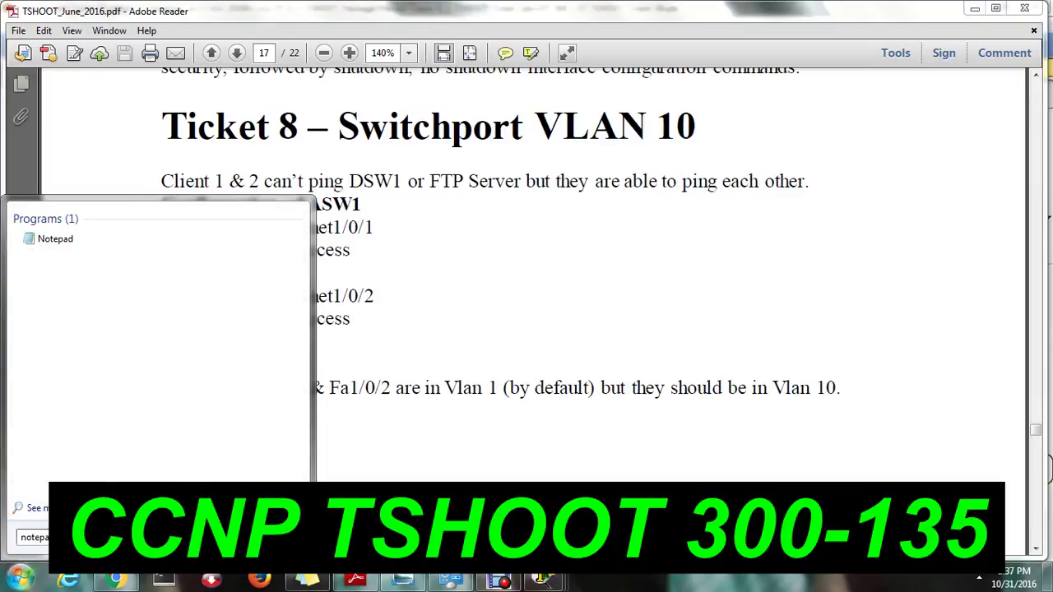
key("Return")
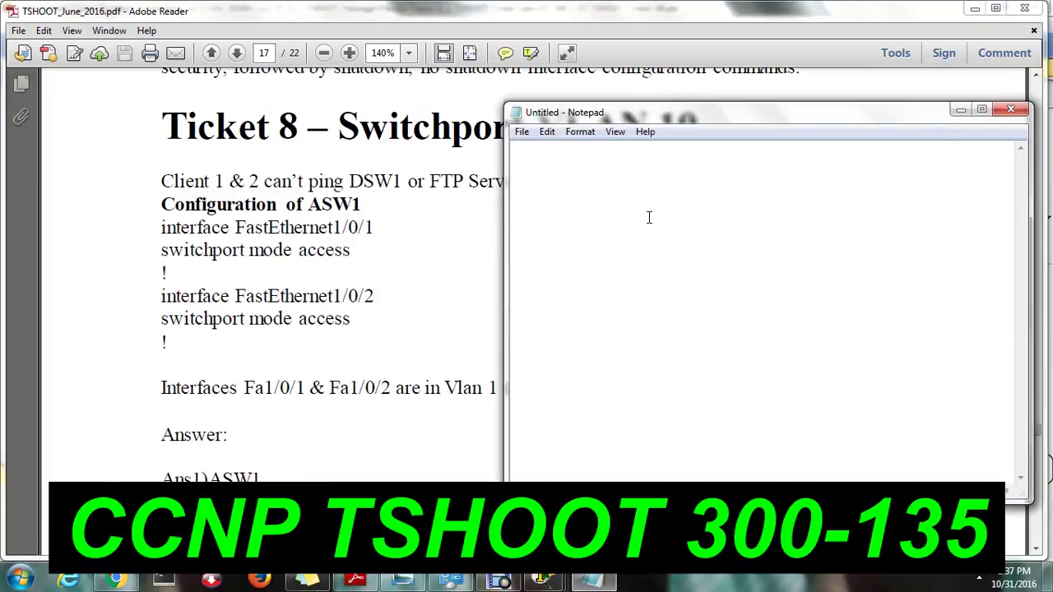
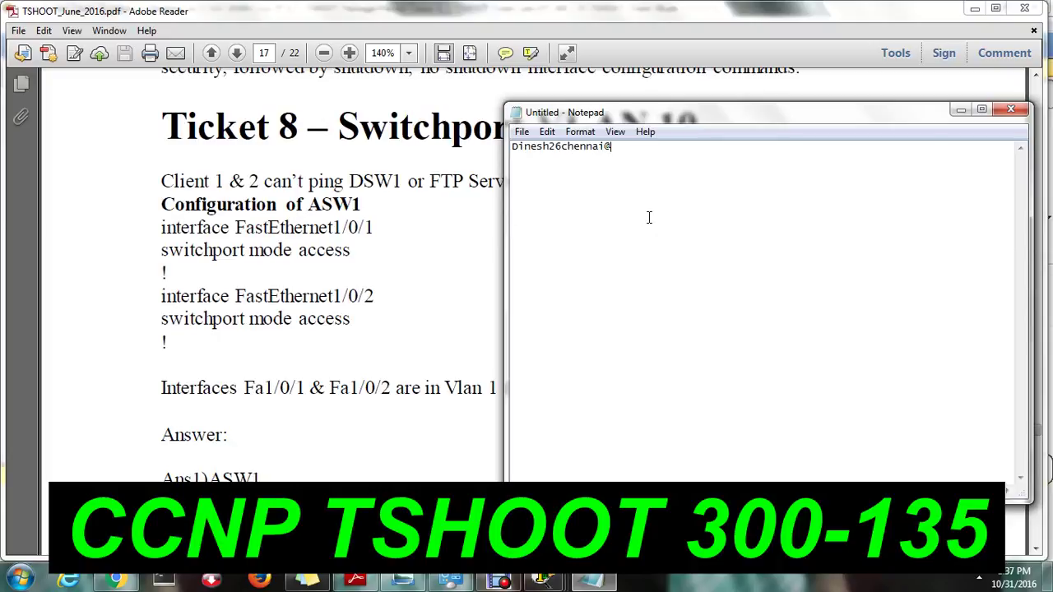
type("Thanks for ")
type("W")
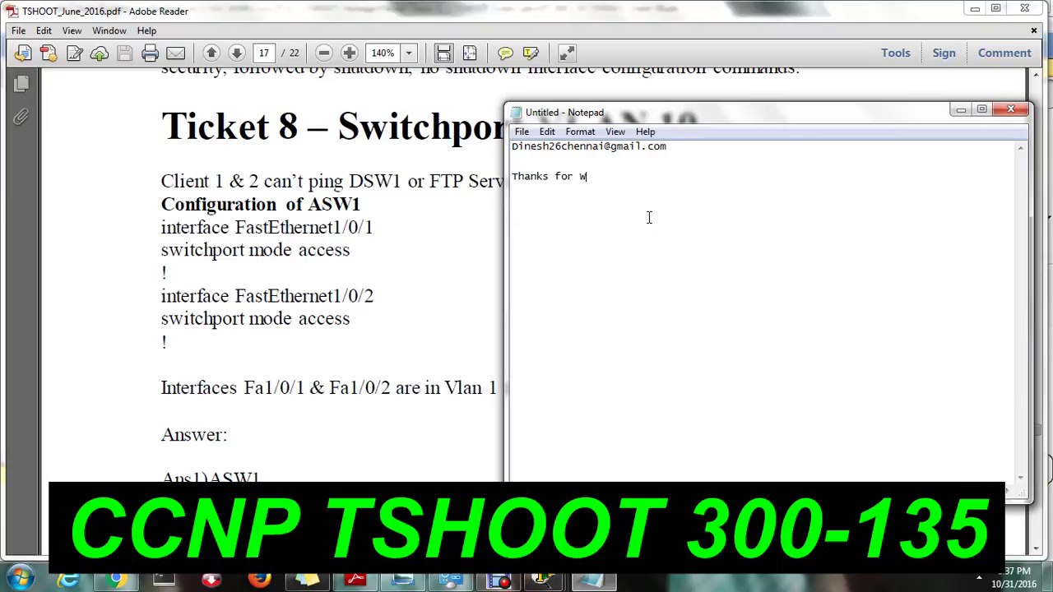
type("Qatching fl")
key("BackSpace")
type("ull")
type("l")
type(" videaq")
key("BackSpace")
key("BackSpace")
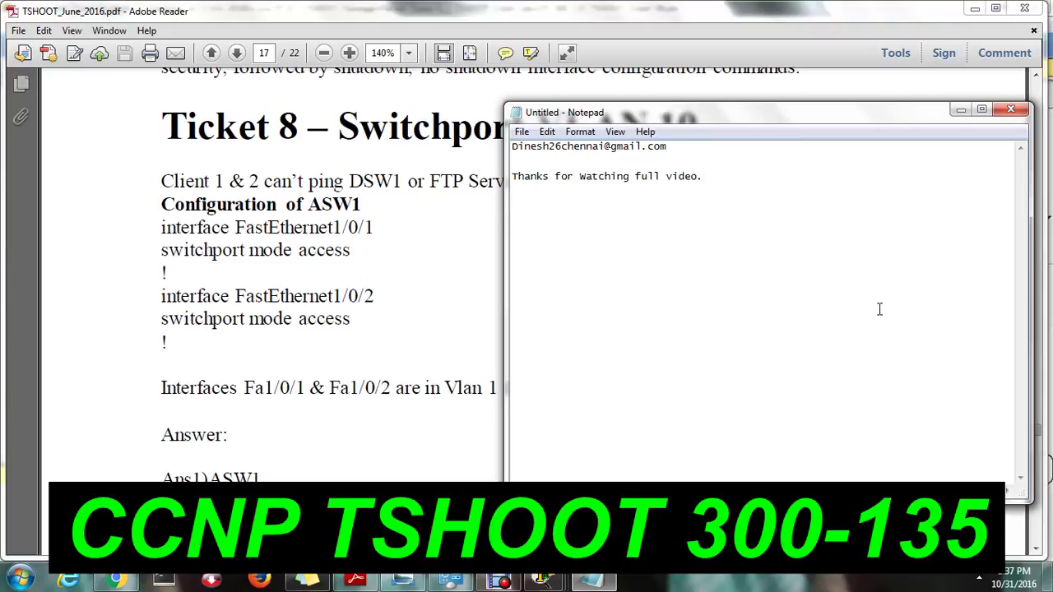
left_click(960, 110)
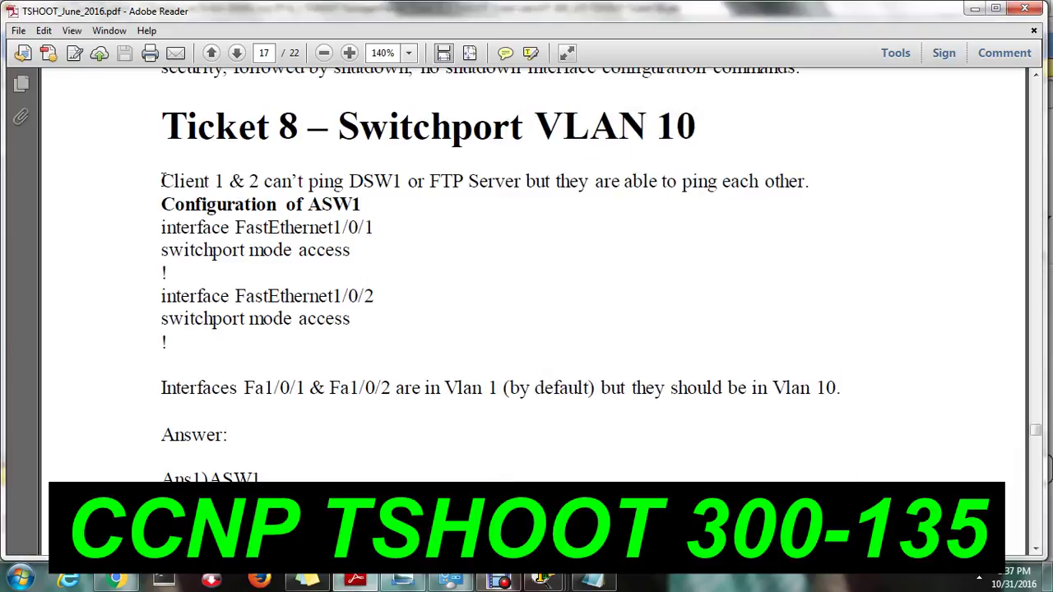
Highlight Ticket 8's sentence about Clients 1 and 2 unable to ping DSW1 or FTP Server.
left_click_drag(161, 181, 801, 199)
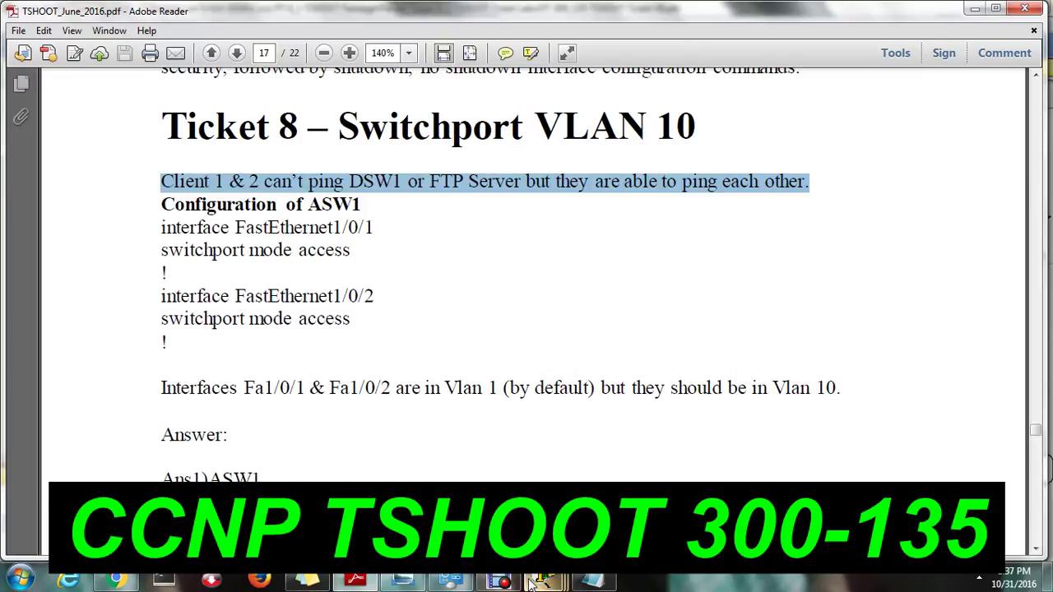
mouse_move(531, 583)
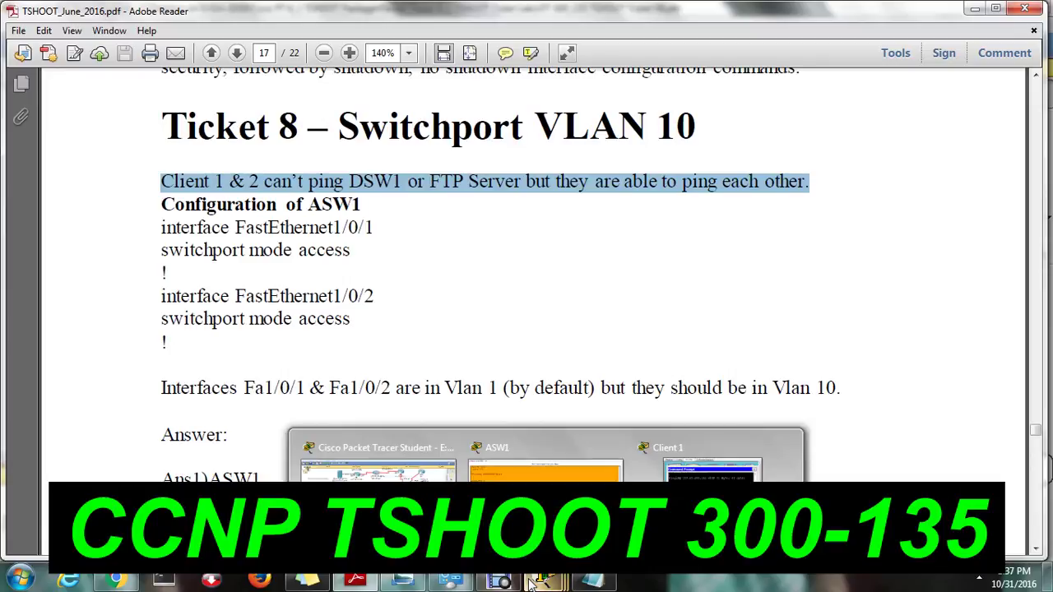